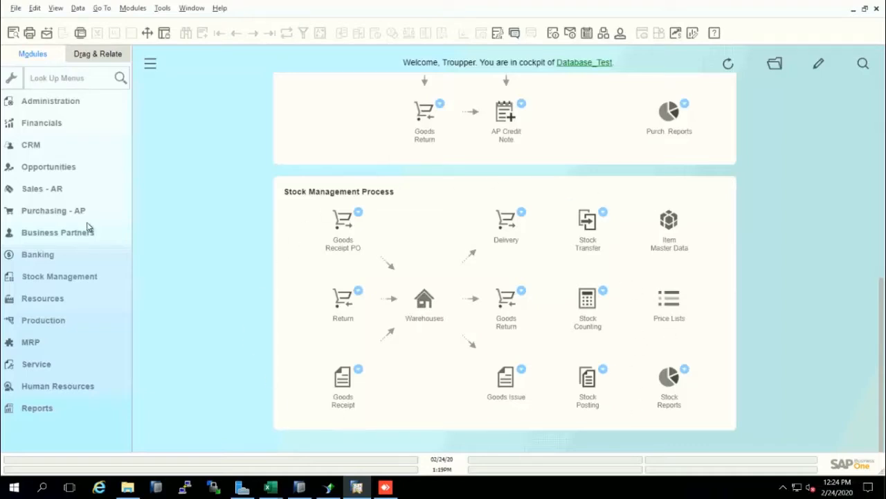
pyautogui.click(133, 8)
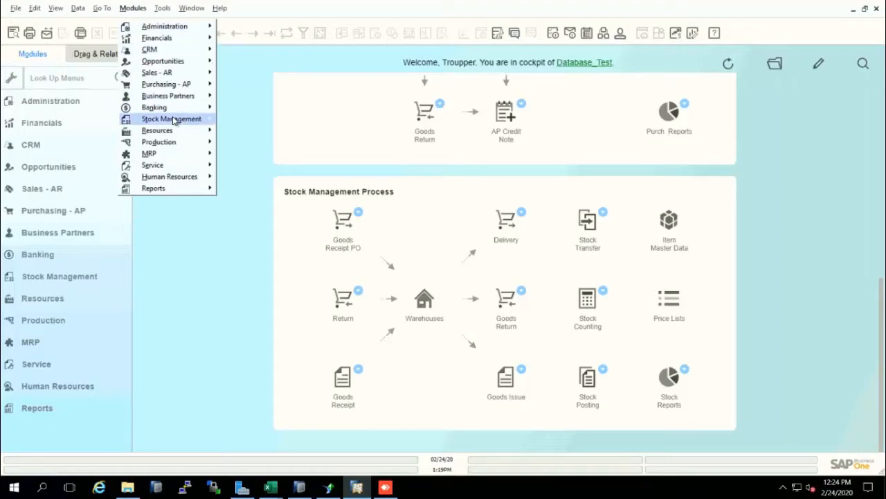
pyautogui.moveTo(174, 120)
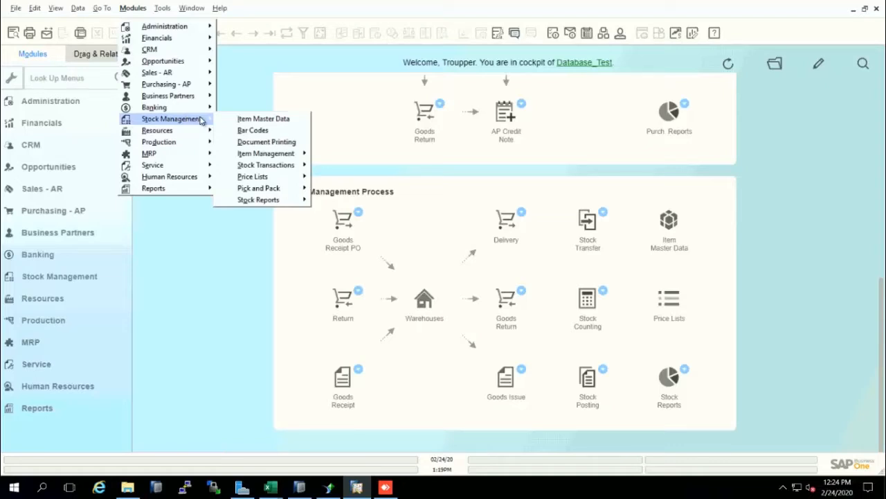
pyautogui.click(194, 296)
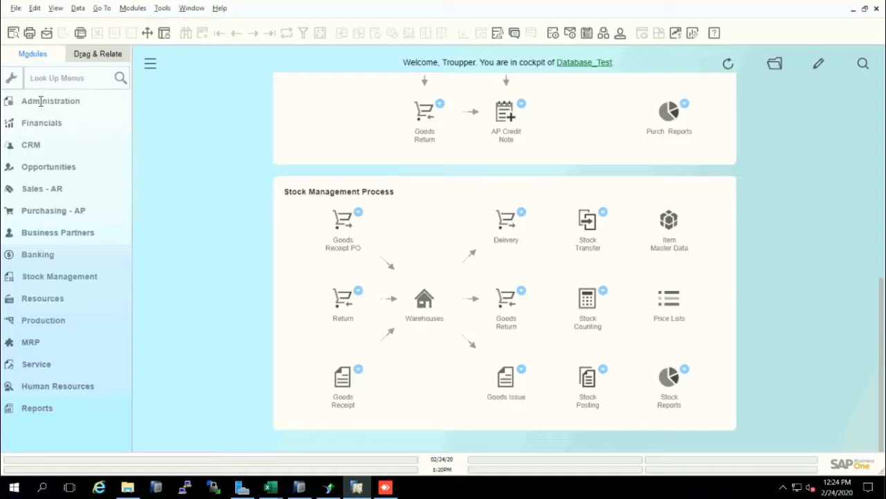
pyautogui.click(59, 280)
pyautogui.scroll(-3, 52, 441)
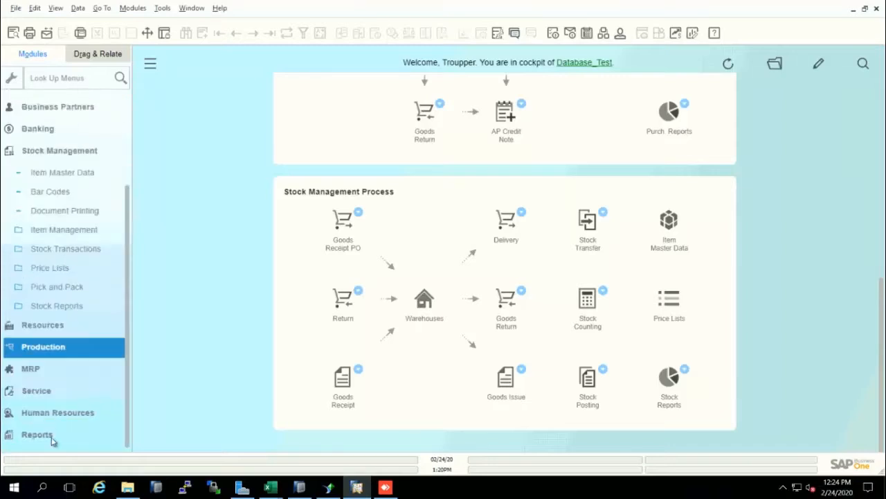
pyautogui.click(69, 152)
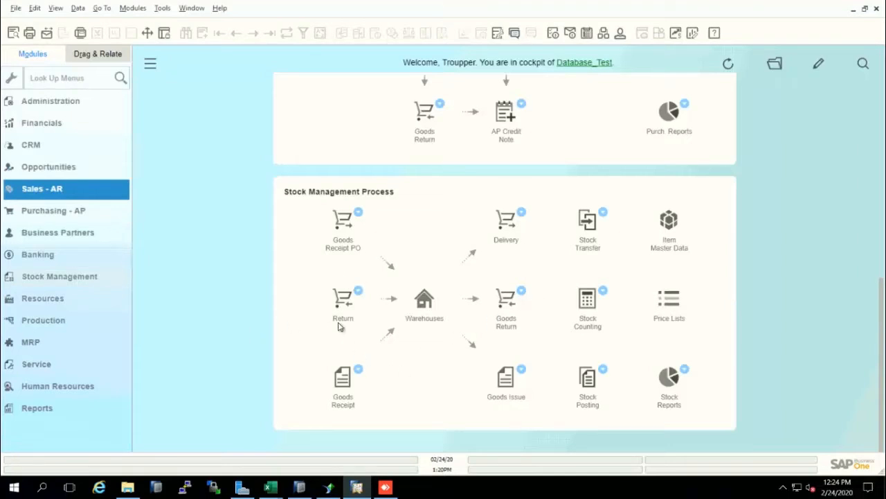
# Step: Open the warehouse setup, find the warehouses named Troupper and display the one with code 01
pyautogui.click(424, 306)
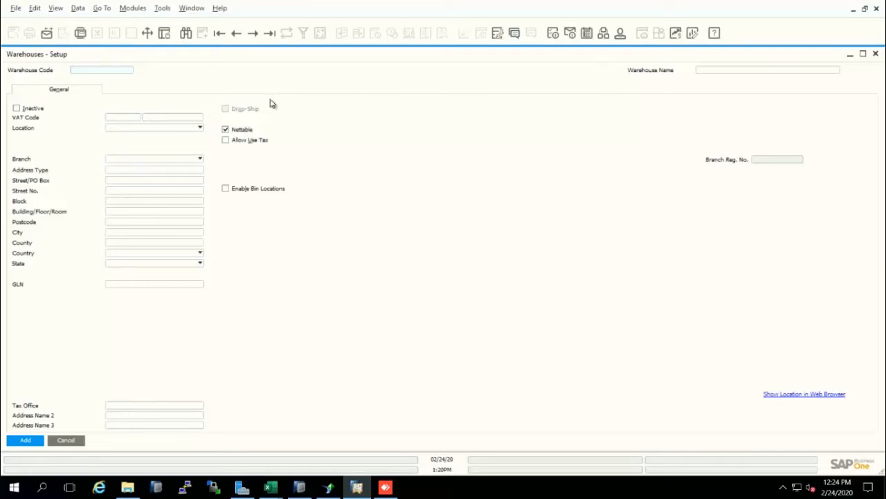
pyautogui.click(187, 38)
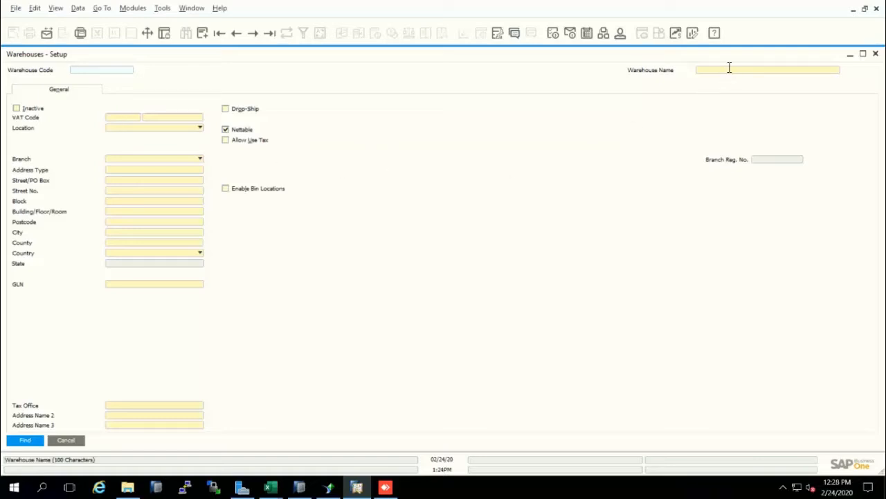
pyautogui.click(729, 68)
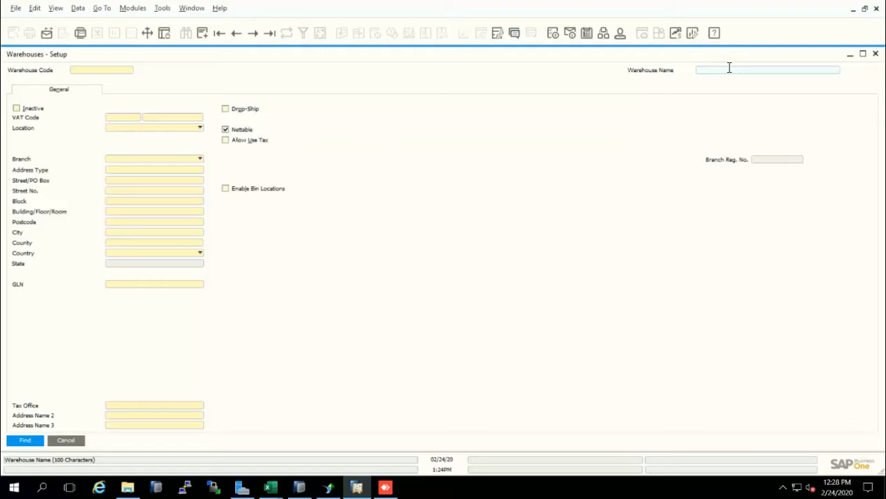
pyautogui.write('Troupper')
pyautogui.press('Return')
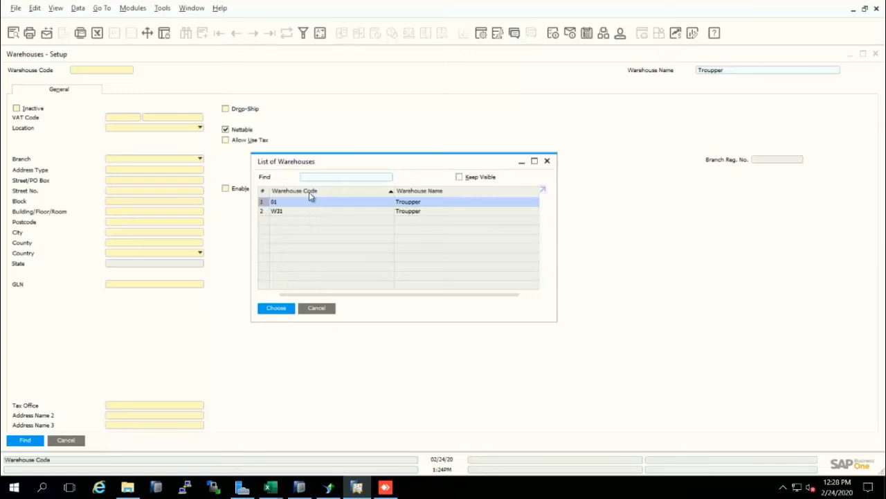
pyautogui.click(276, 310)
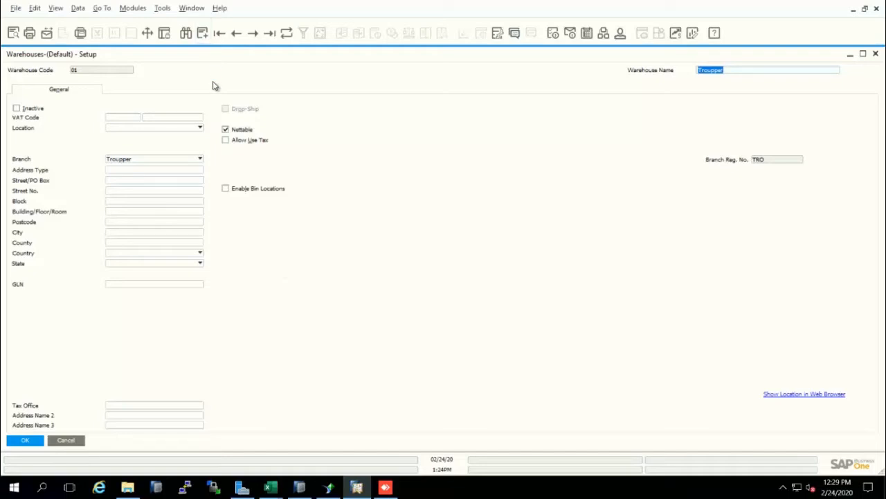
# Step: Start a new warehouse record with the code WH10 and the name Warehouse Test
pyautogui.click(202, 34)
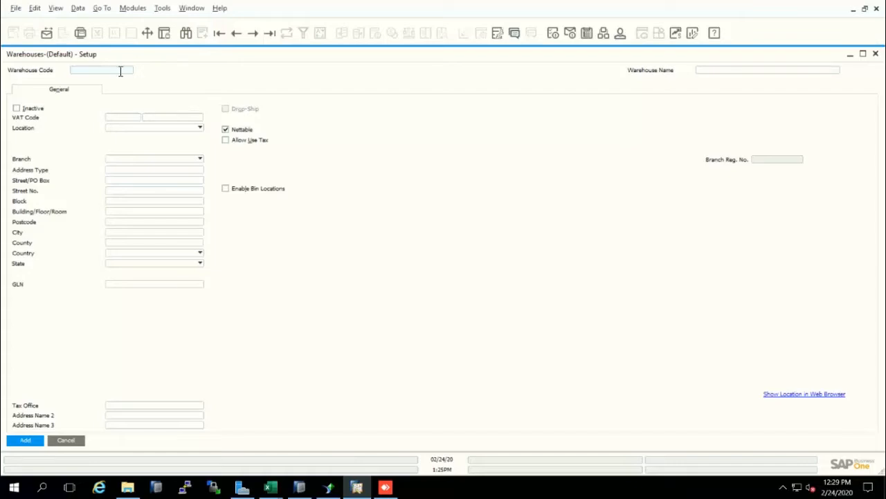
pyautogui.write('WH10')
pyautogui.click(724, 72)
pyautogui.write('WH')
pyautogui.write('rehouse Tes')
pyautogui.write('t')
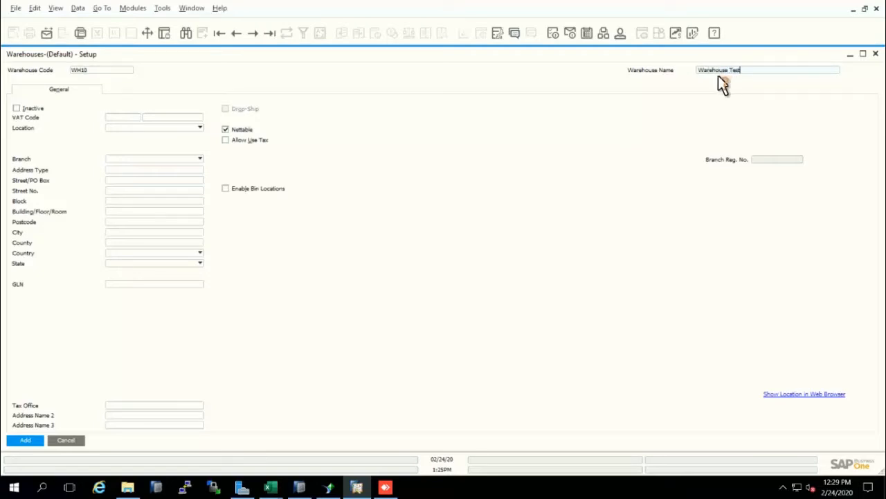
# Step: Leave the new warehouse active, assign it the VAT code ABST and add the record
pyautogui.click(17, 109)
pyautogui.click(123, 118)
pyautogui.click(139, 117)
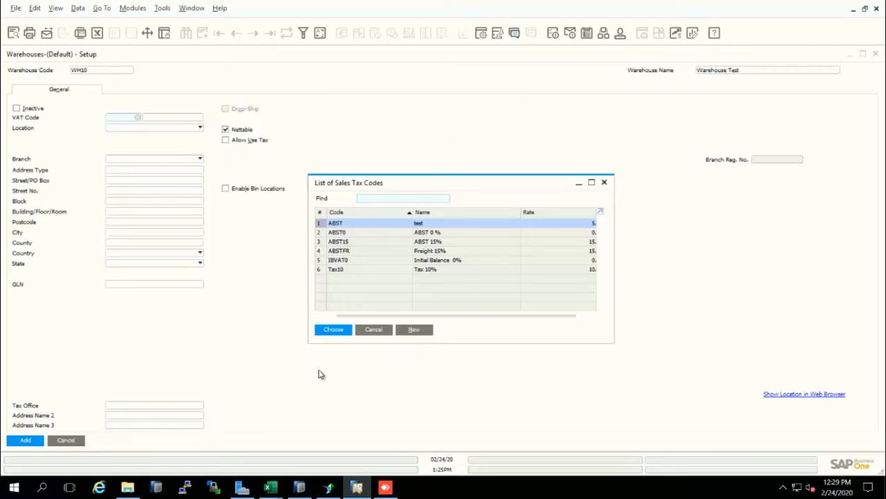
pyautogui.click(331, 329)
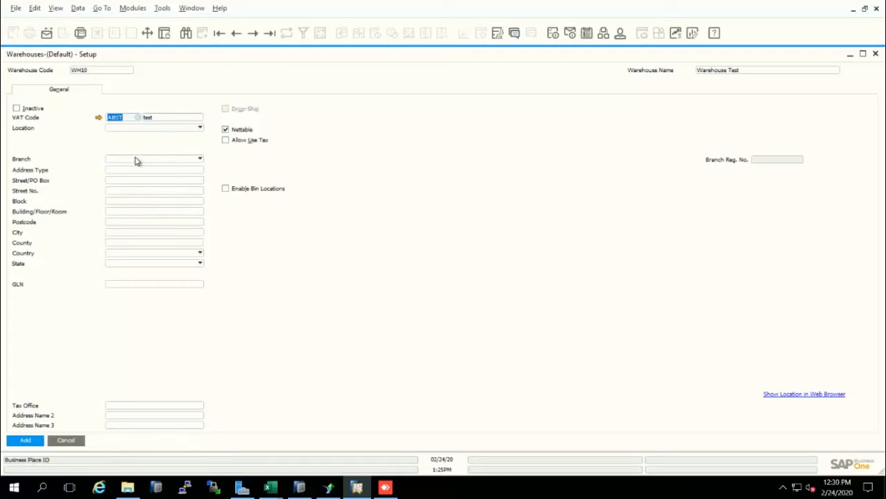
pyautogui.click(32, 441)
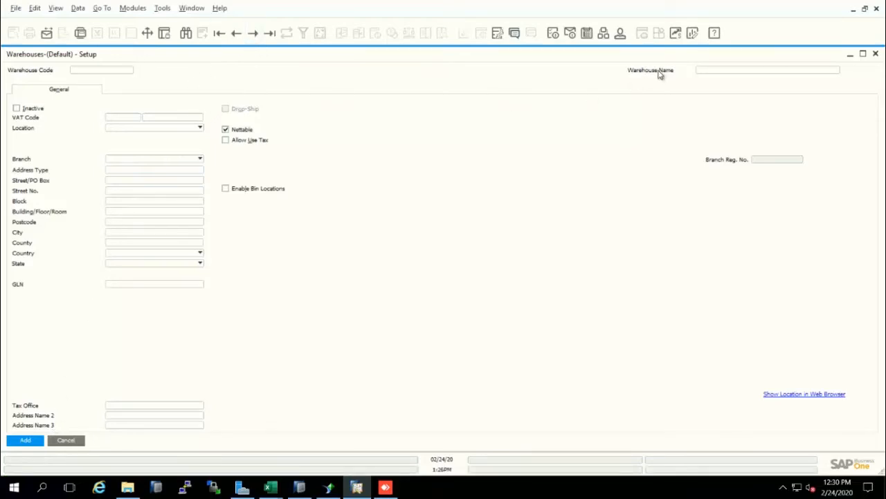
# Step: Discard the unsaved warehouse entry and find the warehouse with code WH10
pyautogui.click(721, 70)
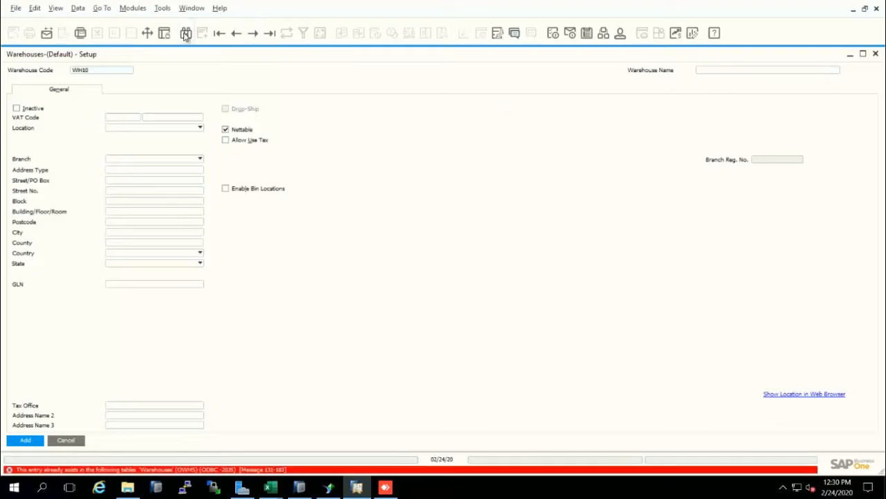
pyautogui.hotkey('ctrl', 'f')
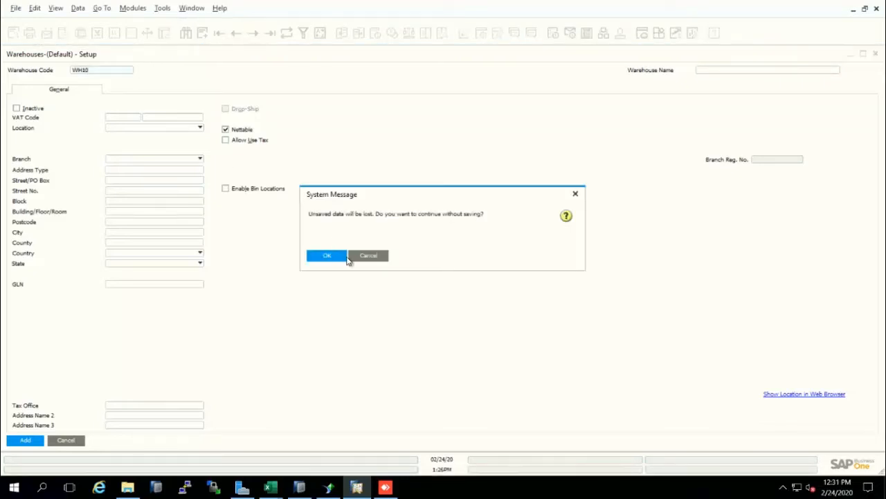
pyautogui.click(331, 257)
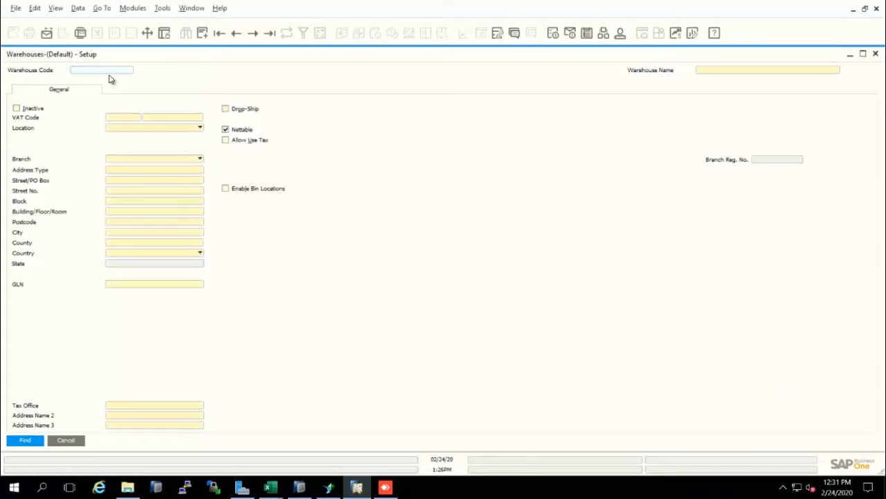
pyautogui.write('WH10')
pyautogui.press('Return')
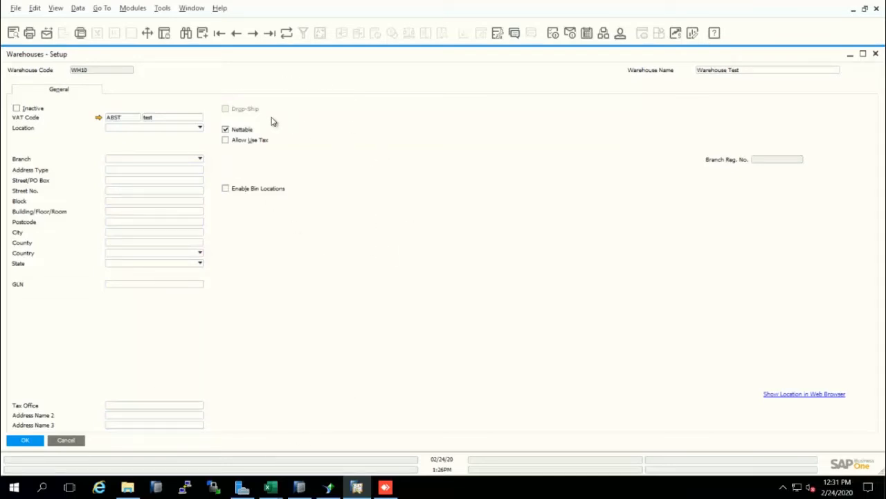
# Step: Check the remove and duplicate options for warehouse WH10 and close the warehouse setup
pyautogui.rightClick(270, 83)
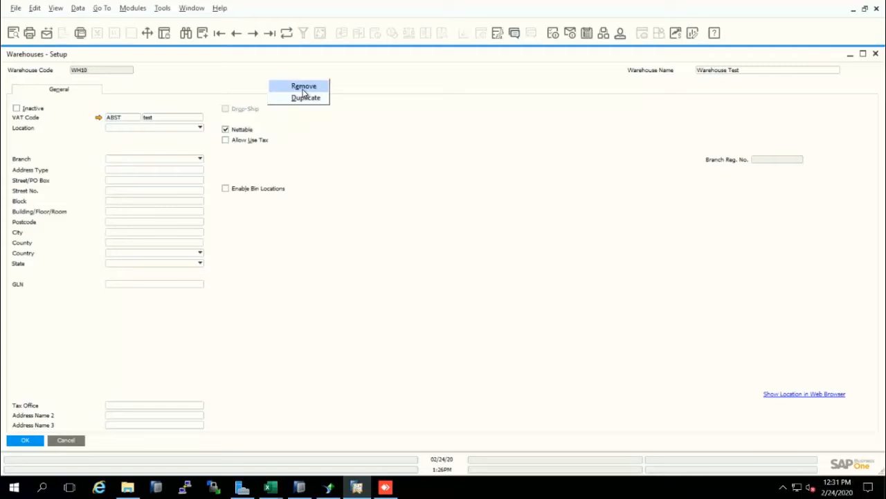
pyautogui.click(7, 52)
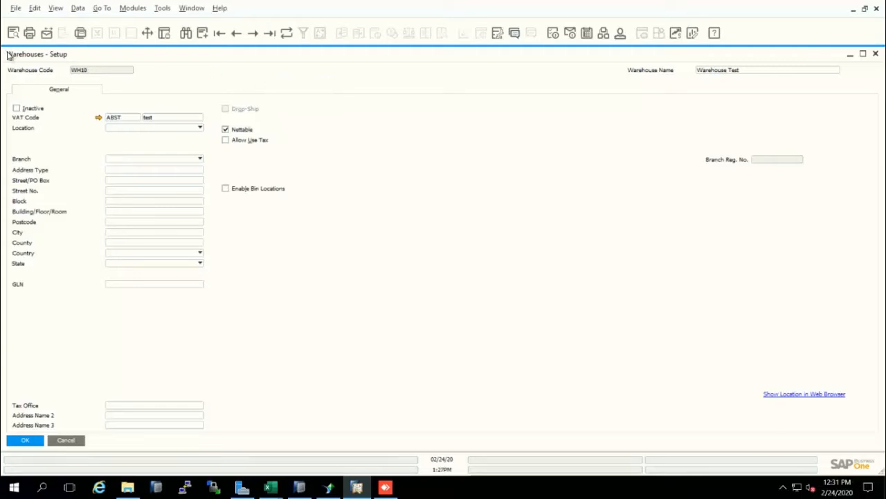
pyautogui.rightClick(346, 79)
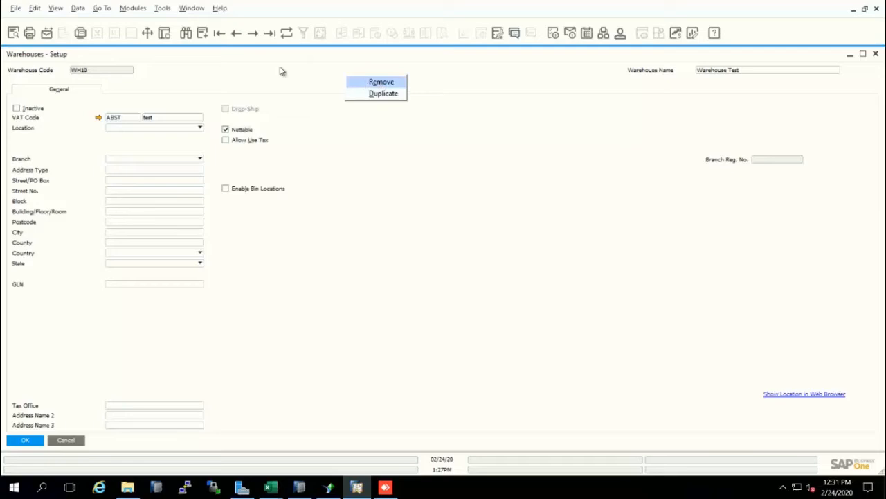
pyautogui.click(291, 126)
pyautogui.click(74, 442)
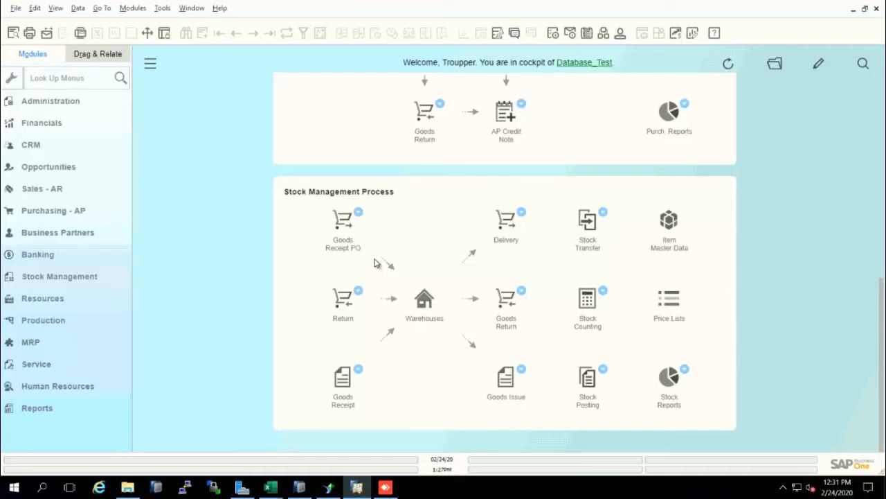
# Step: Examine the Sales, Purchasing and Stock Management process flows in the cockpit
pyautogui.scroll(6, 374, 279)
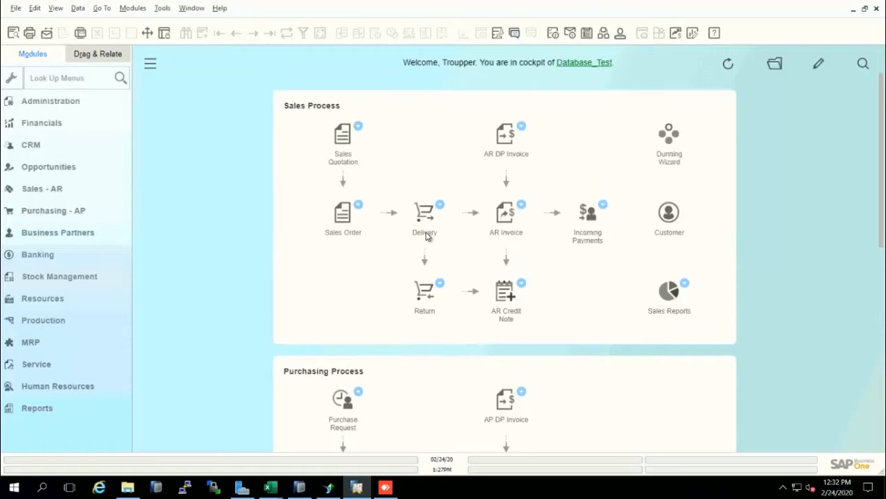
pyautogui.scroll(-2, 415, 235)
pyautogui.scroll(-1, 405, 232)
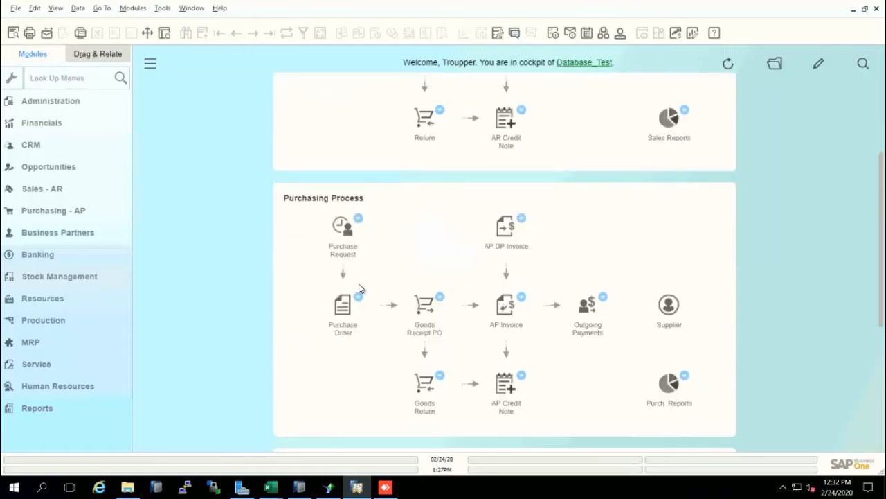
pyautogui.scroll(-1, 362, 287)
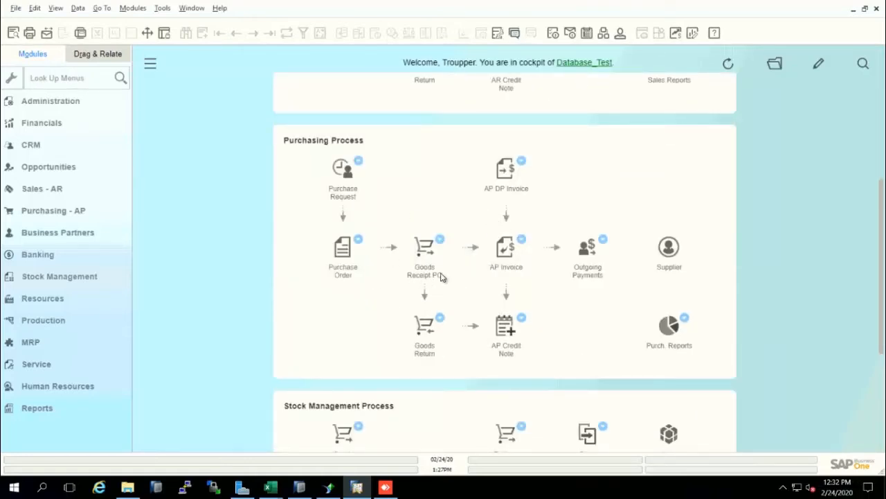
pyautogui.scroll(-2, 450, 249)
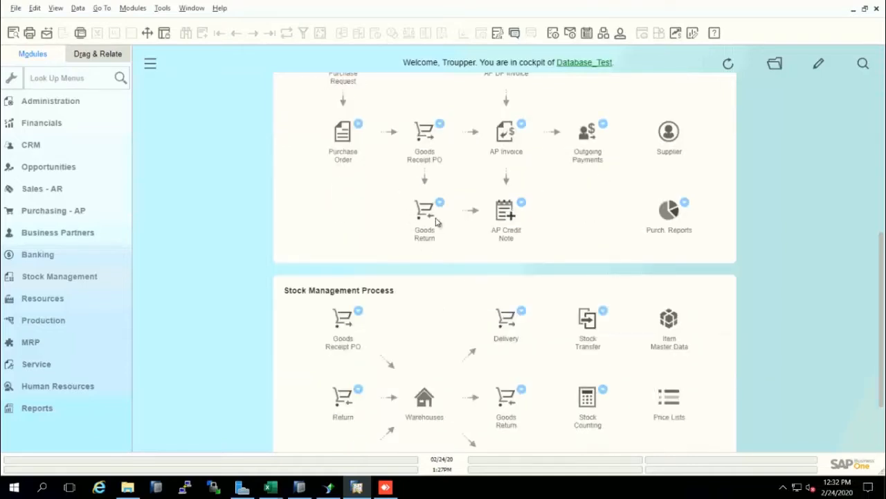
pyautogui.scroll(2, 437, 222)
pyautogui.scroll(-1, 416, 229)
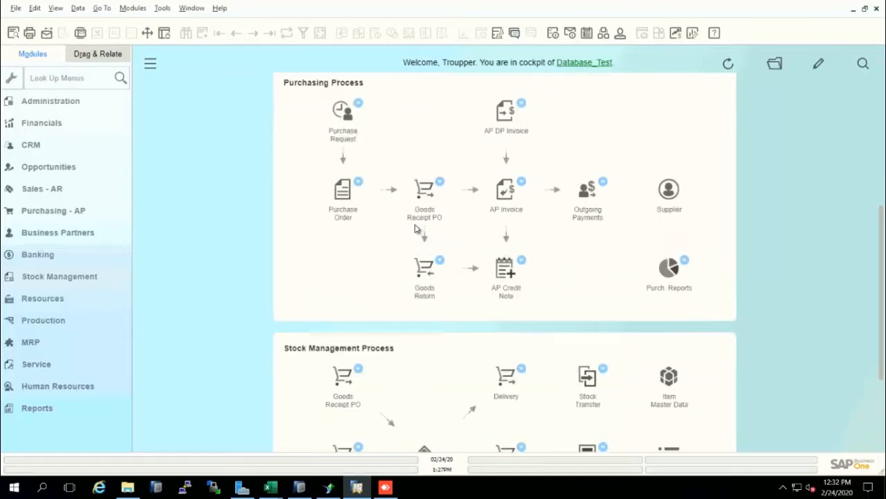
pyautogui.scroll(-1, 416, 228)
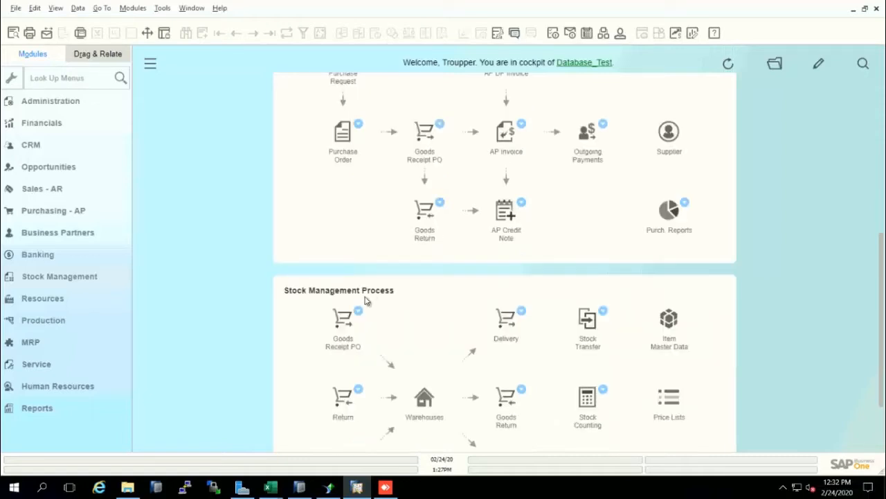
# Step: Open a new Goods Receipt PO from the Stock Management Process and select Supplier Test as its supplier
pyautogui.click(344, 317)
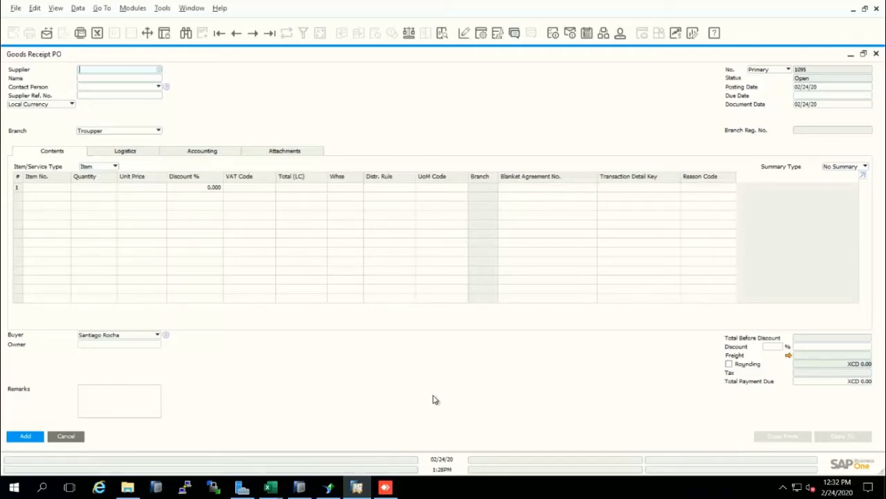
pyautogui.click(124, 79)
pyautogui.write('S')
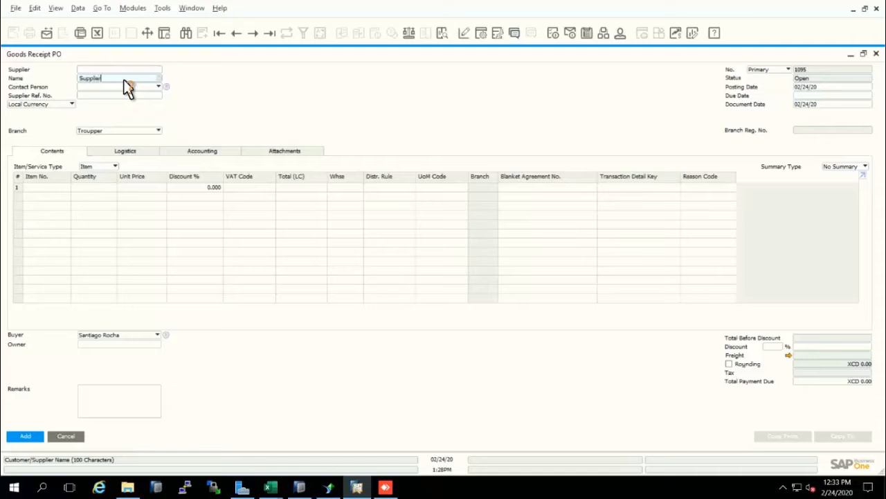
pyautogui.write('upplier Test')
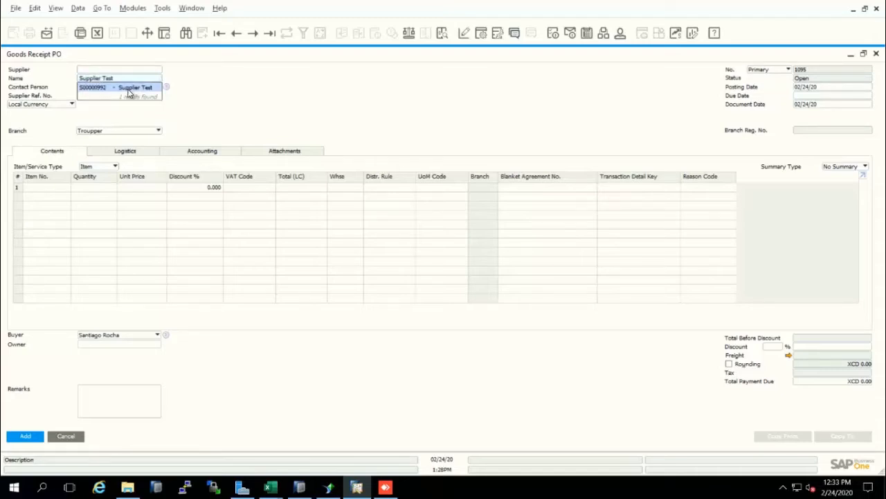
pyautogui.click(128, 88)
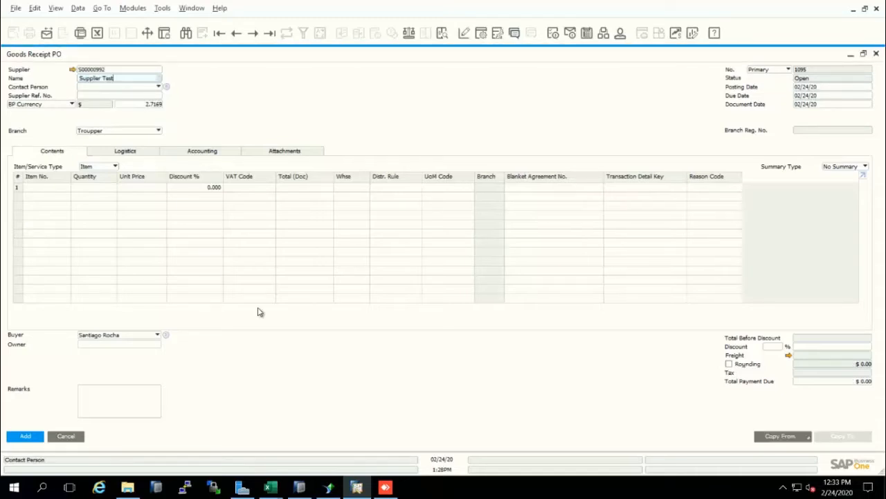
# Step: Fill the Goods Receipt PO by copying the first listed purchase order of Supplier Test, dated 02/14/20
pyautogui.click(32, 192)
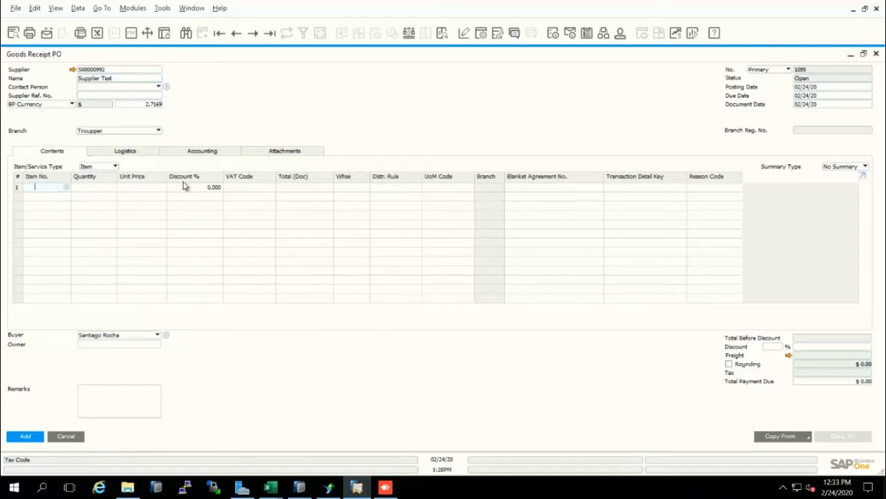
pyautogui.click(781, 435)
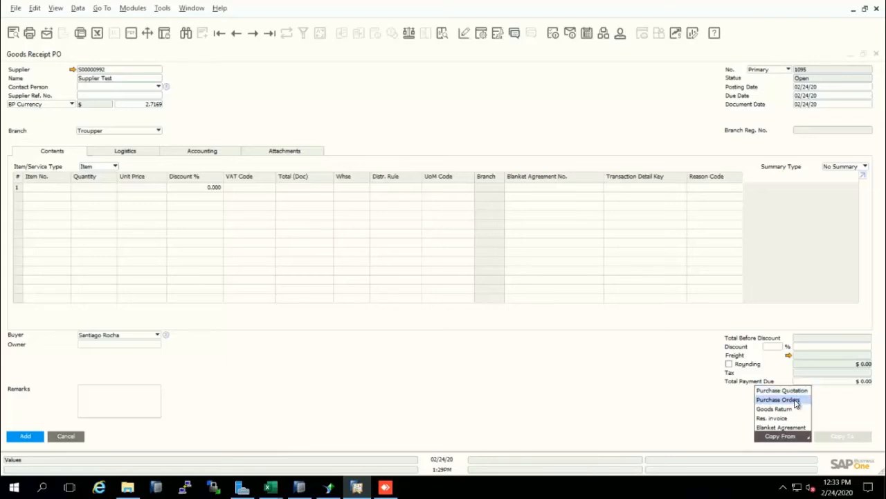
pyautogui.click(796, 404)
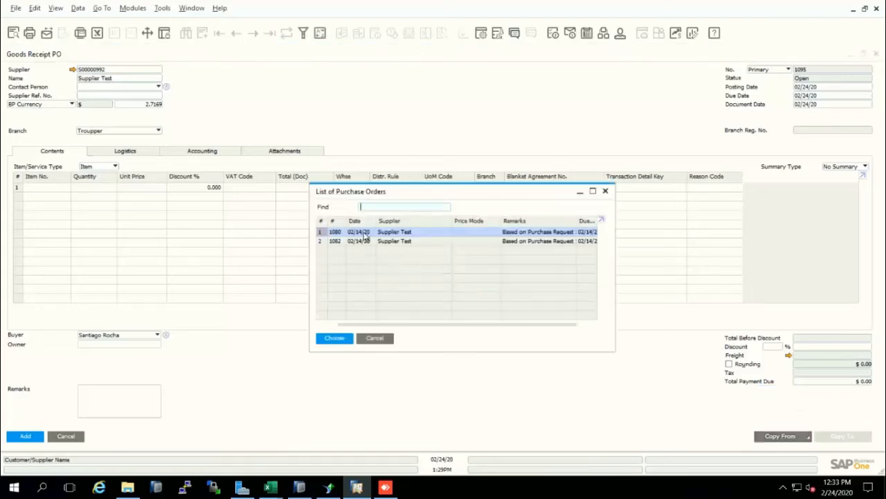
pyautogui.click(344, 339)
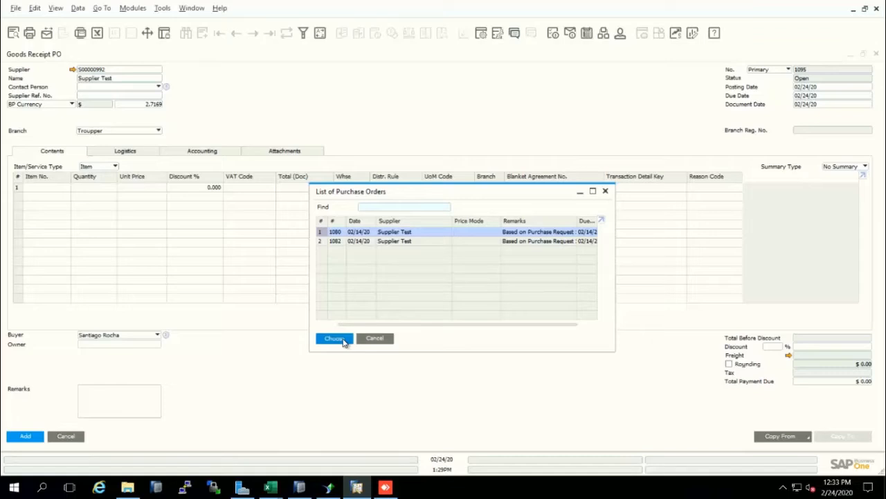
pyautogui.click(584, 353)
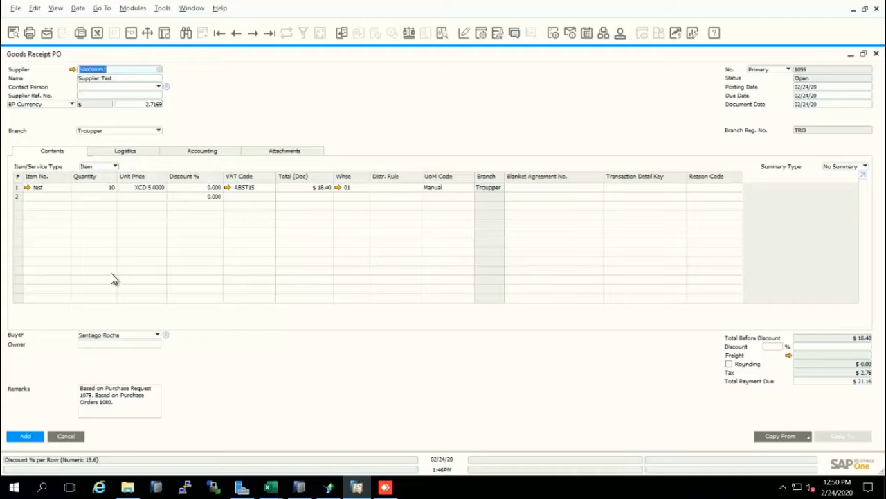
# Step: Add the Goods Receipt PO to the system and close its form
pyautogui.click(27, 436)
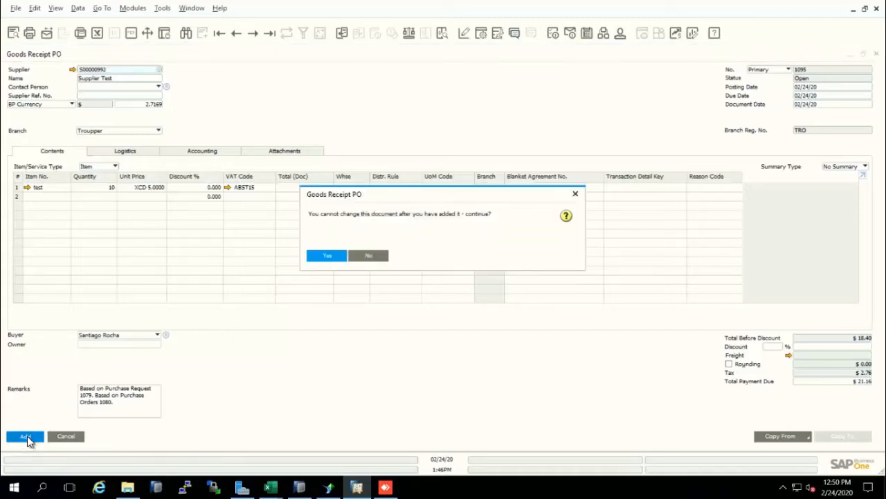
pyautogui.click(327, 256)
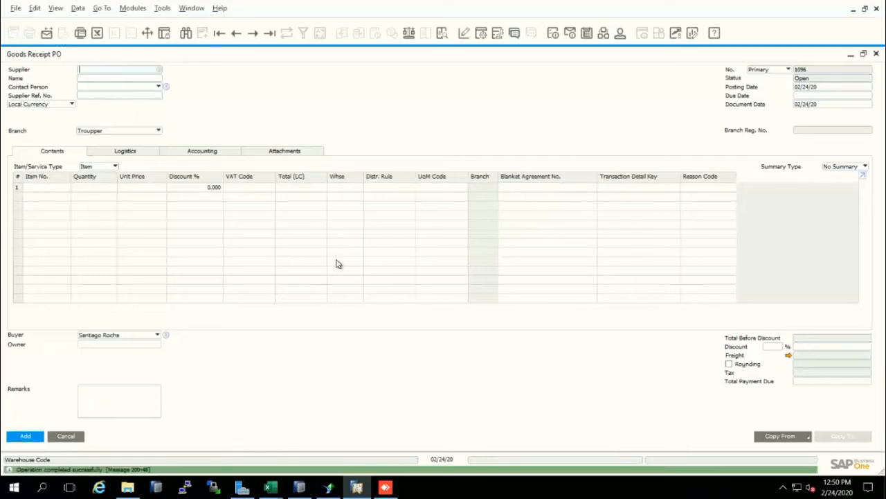
pyautogui.press('Escape')
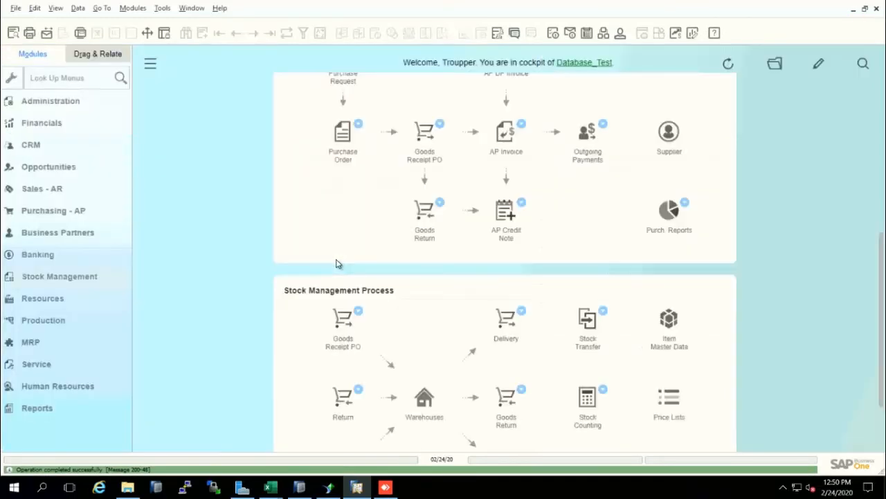
# Step: Open a new Goods Return from the Stock Management Process and select Supplier Test as its supplier
pyautogui.scroll(-3, 337, 264)
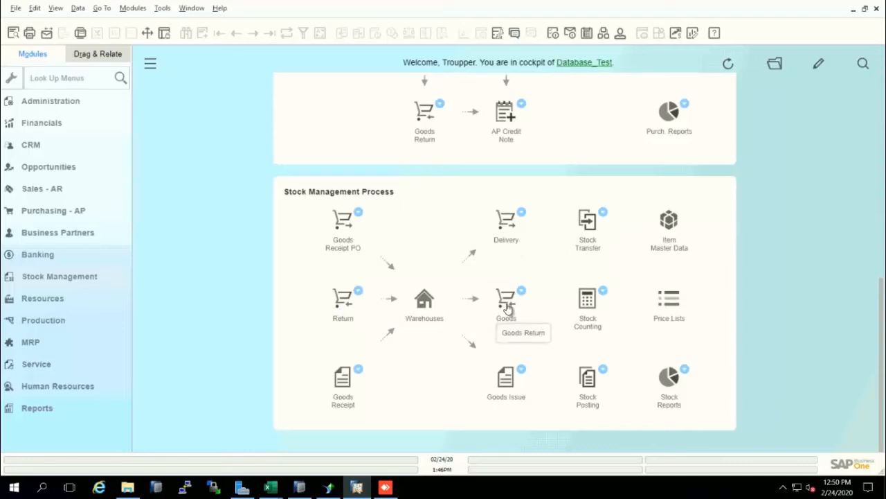
pyautogui.scroll(3, 506, 307)
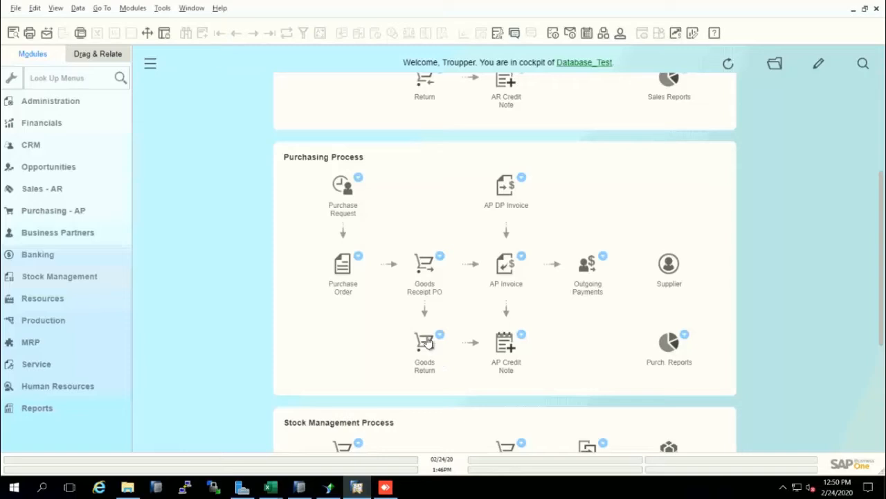
pyautogui.scroll(-3, 428, 342)
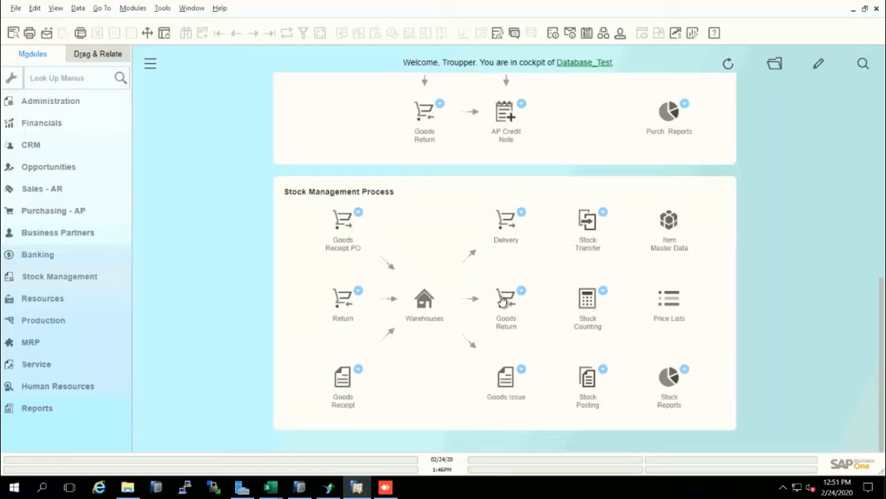
pyautogui.click(503, 299)
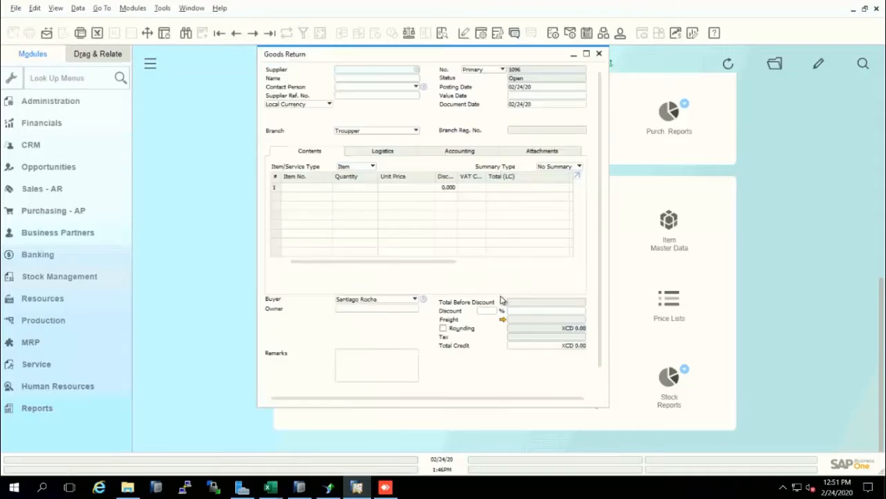
pyautogui.click(586, 53)
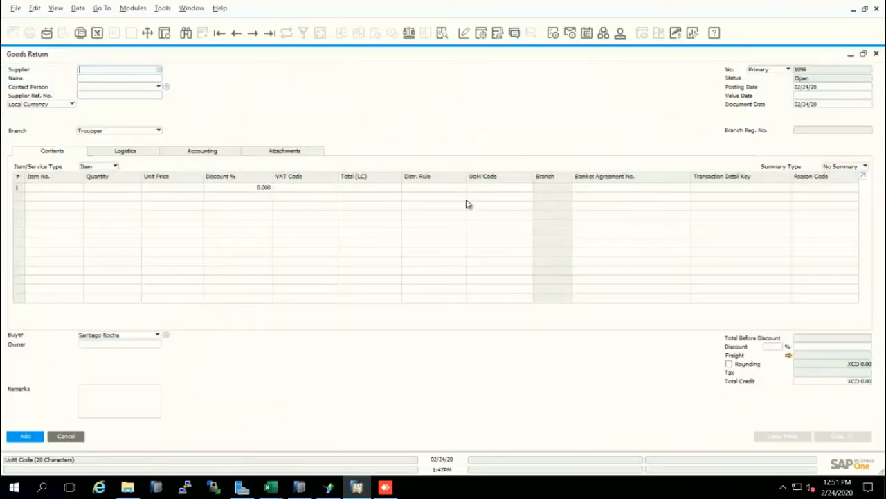
pyautogui.click(125, 77)
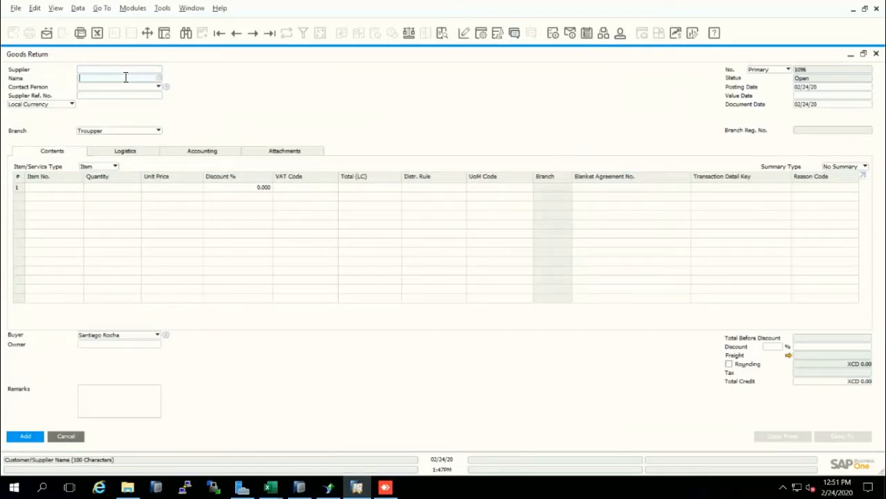
pyautogui.write('supplier test')
pyautogui.click(127, 88)
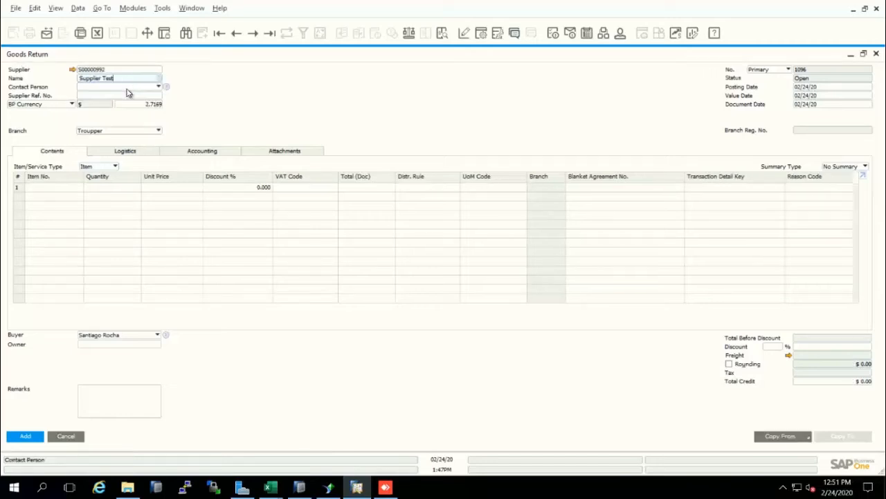
# Step: Copy the supplier's Goods Receipt PO into the return, using the current exchange rate and drawing all data
pyautogui.click(781, 437)
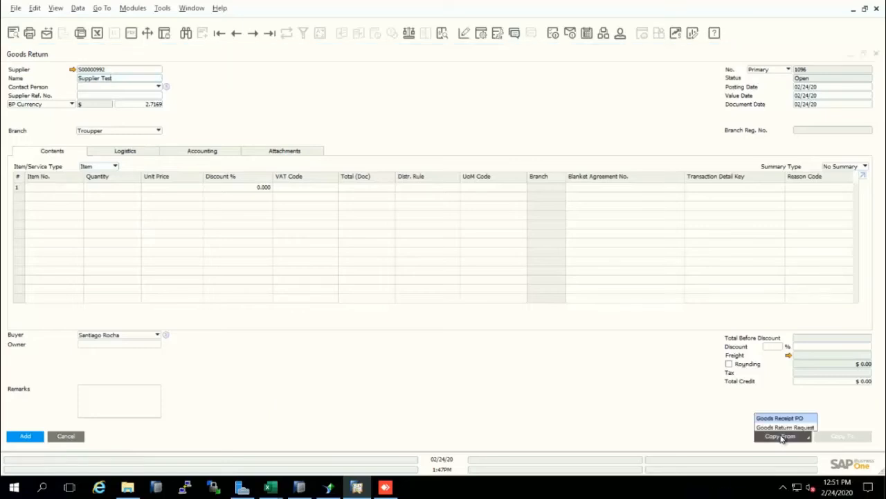
pyautogui.click(780, 418)
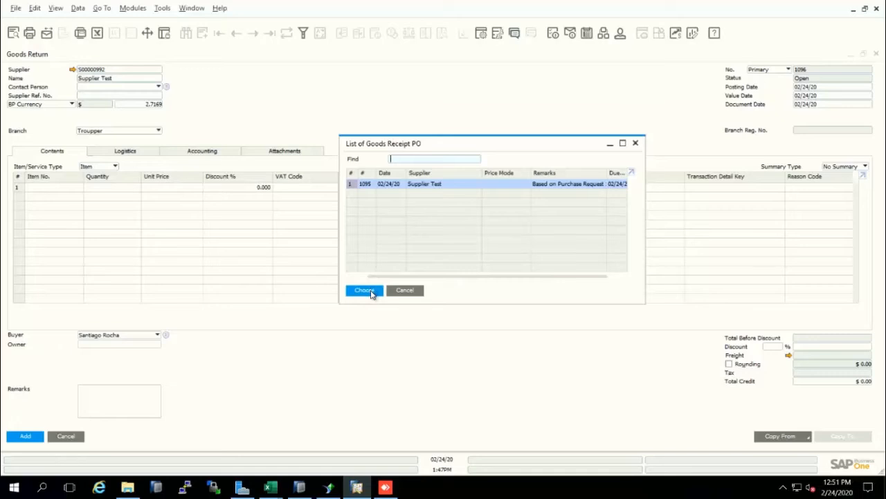
pyautogui.click(367, 290)
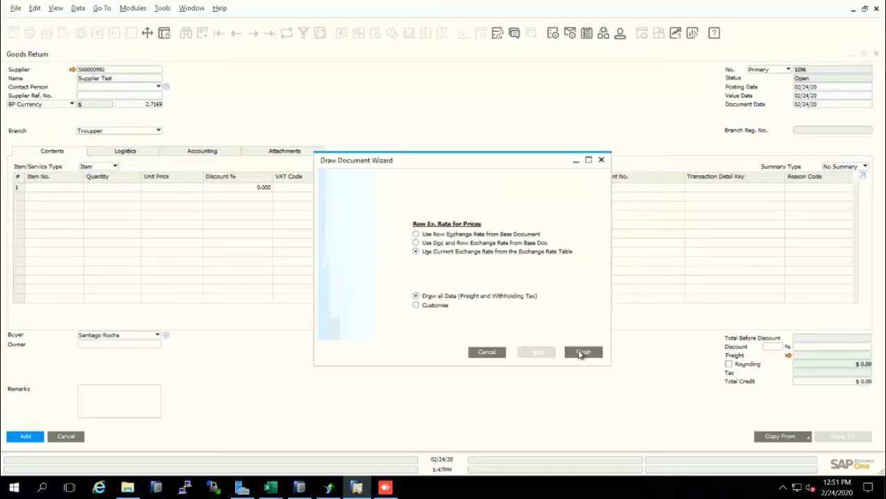
pyautogui.click(580, 352)
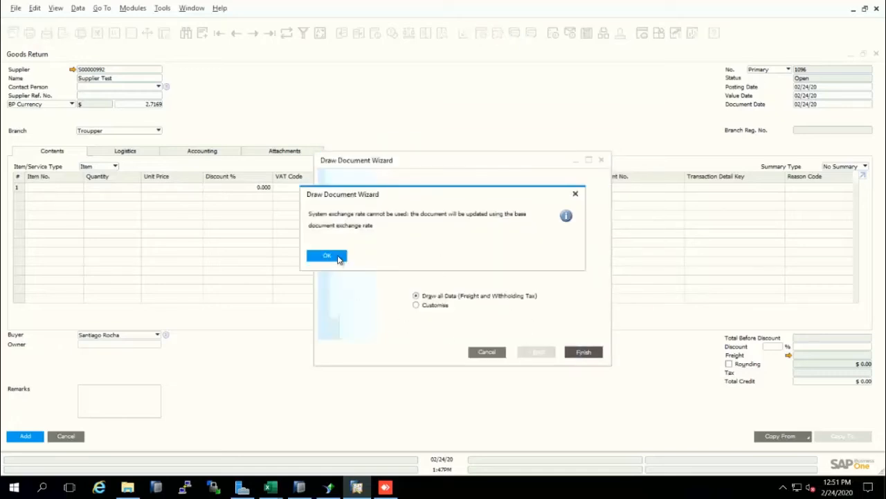
pyautogui.click(338, 258)
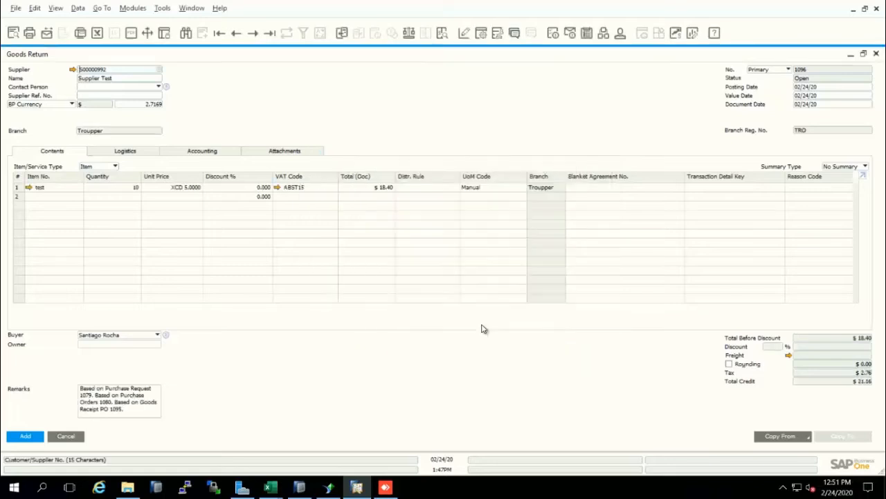
# Step: Set the returned quantity of item test to 5, add the Goods Return and close its form
pyautogui.click(123, 190)
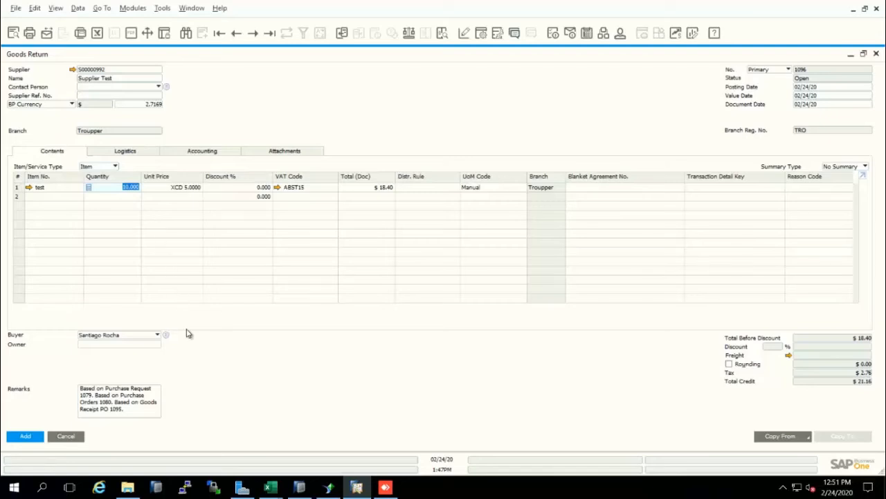
pyautogui.write('5')
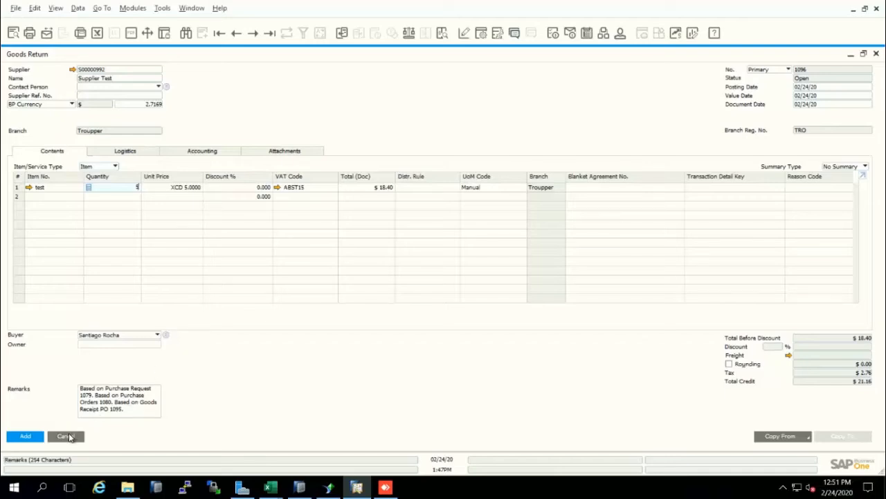
pyautogui.click(27, 435)
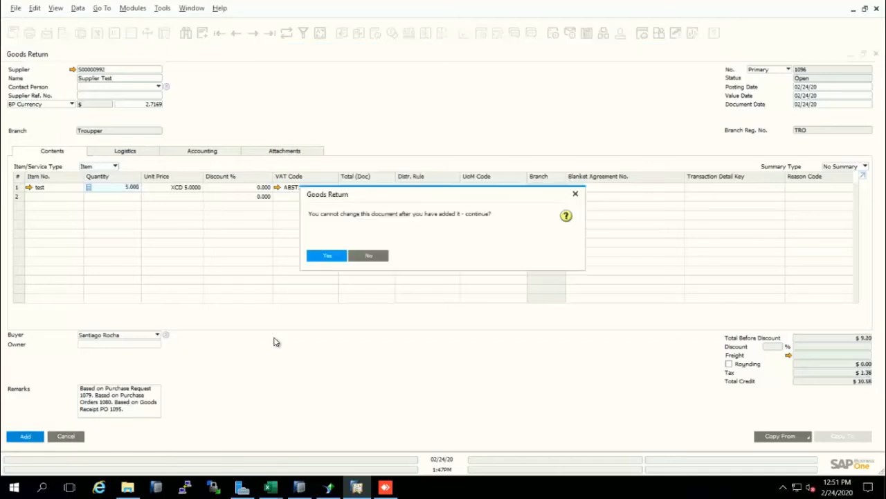
pyautogui.click(333, 256)
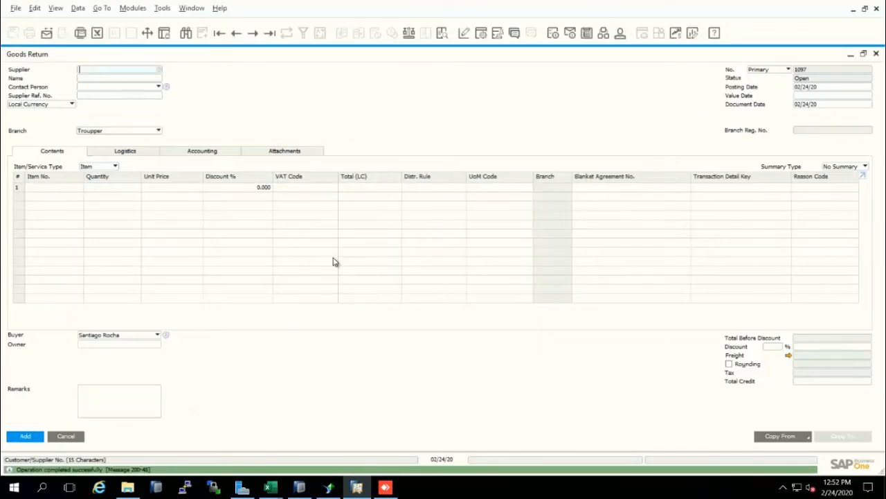
pyautogui.press('Escape')
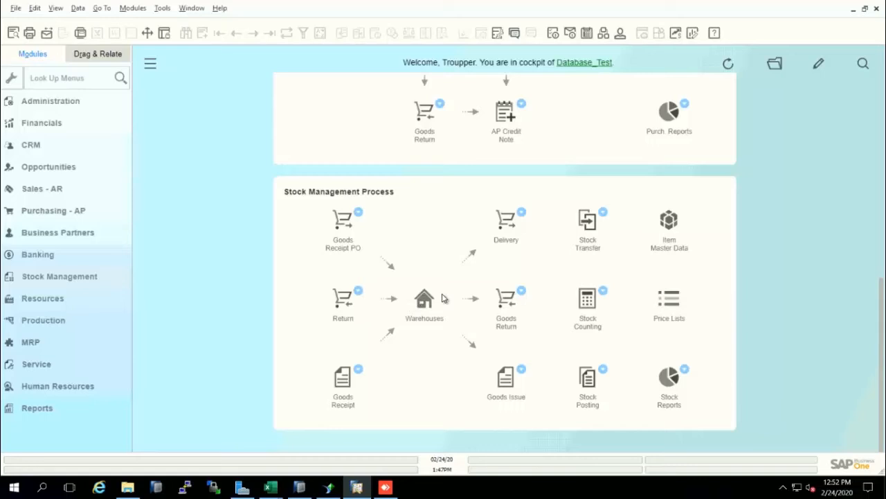
# Step: Open a new customer Return from the Stock Management Process and maximize its form
pyautogui.scroll(8, 443, 298)
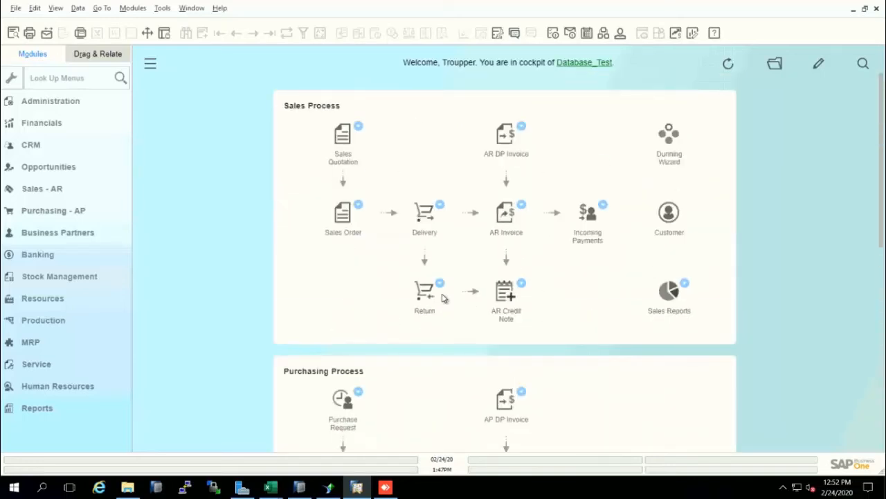
pyautogui.scroll(-8, 443, 297)
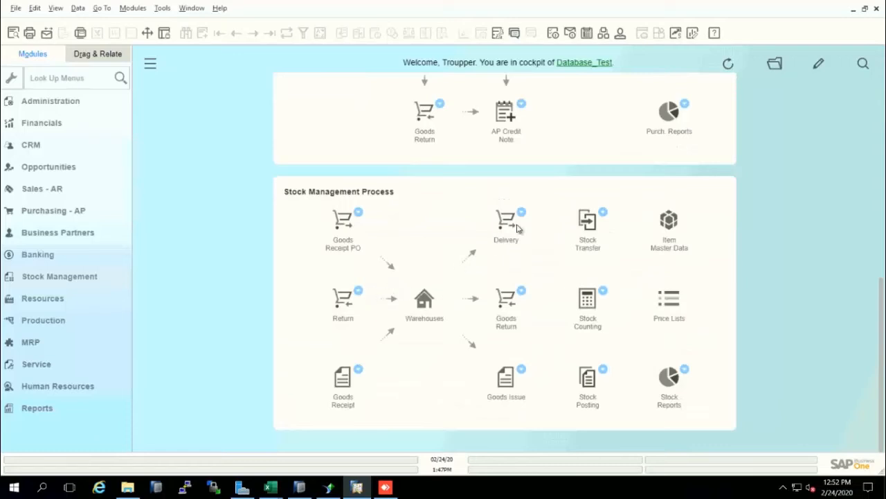
pyautogui.click(344, 302)
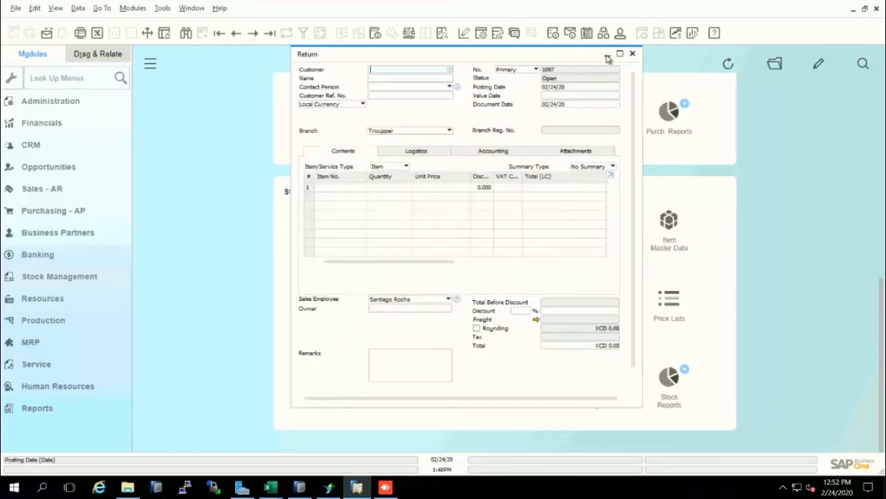
pyautogui.click(620, 57)
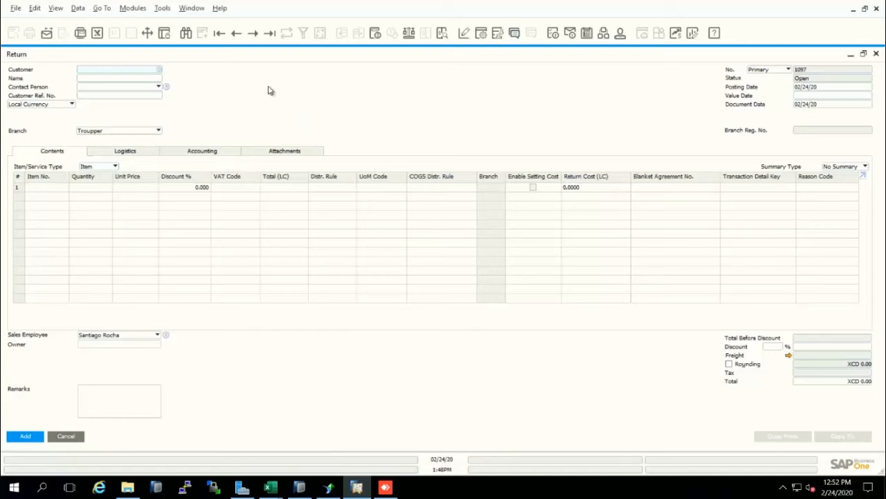
pyautogui.write('test')
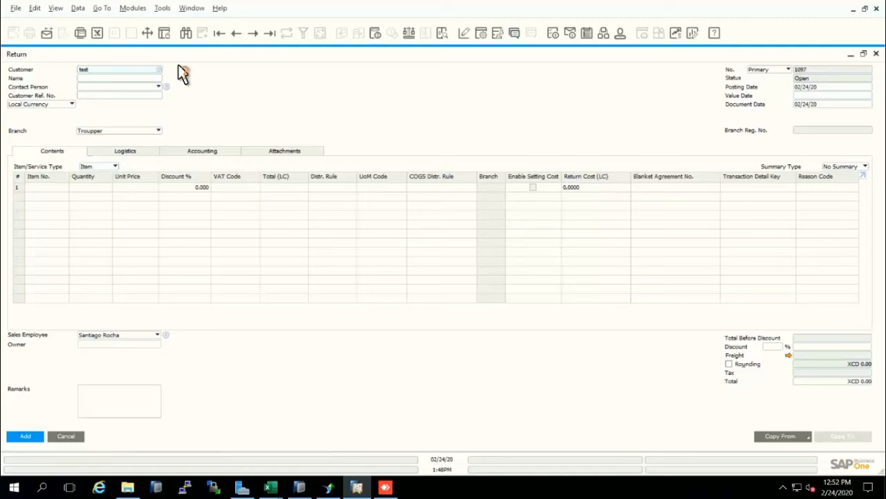
pyautogui.press('BackSpace')
pyautogui.press('BackSpace')
pyautogui.press('BackSpace')
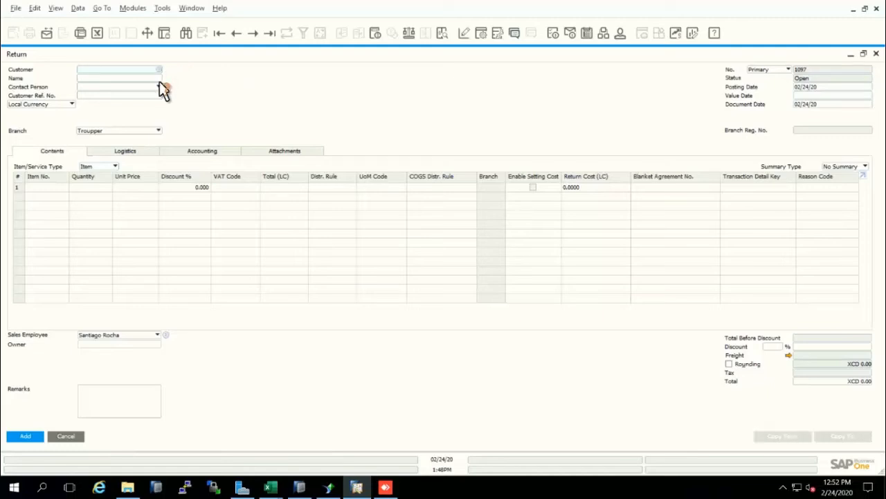
# Step: Select Customer Test as the customer of the Return and enter item test in the first row
pyautogui.click(153, 78)
pyautogui.write('test')
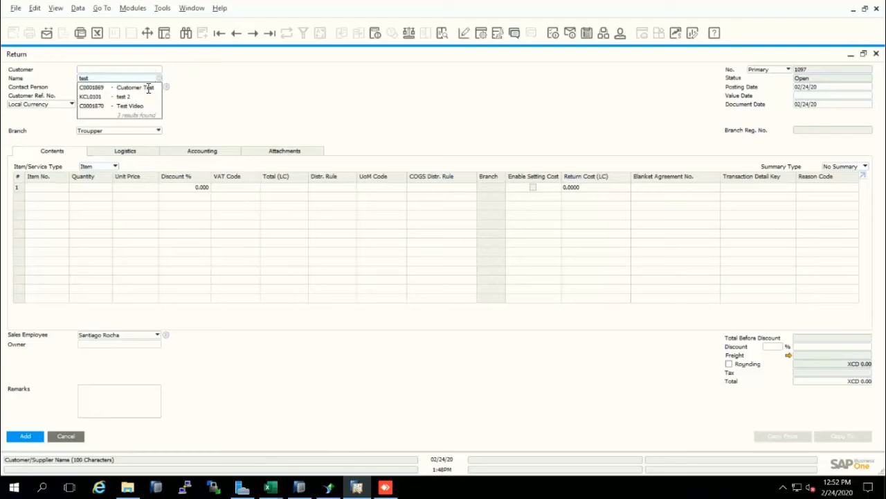
pyautogui.click(149, 90)
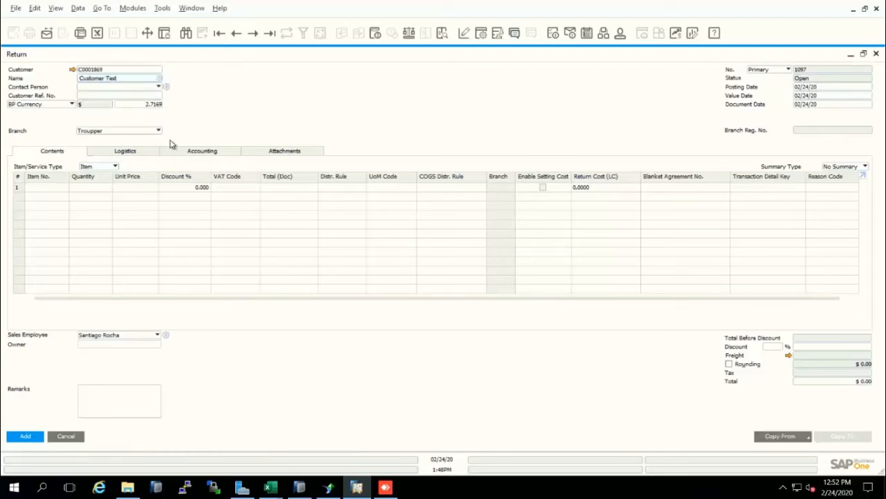
pyautogui.write('test')
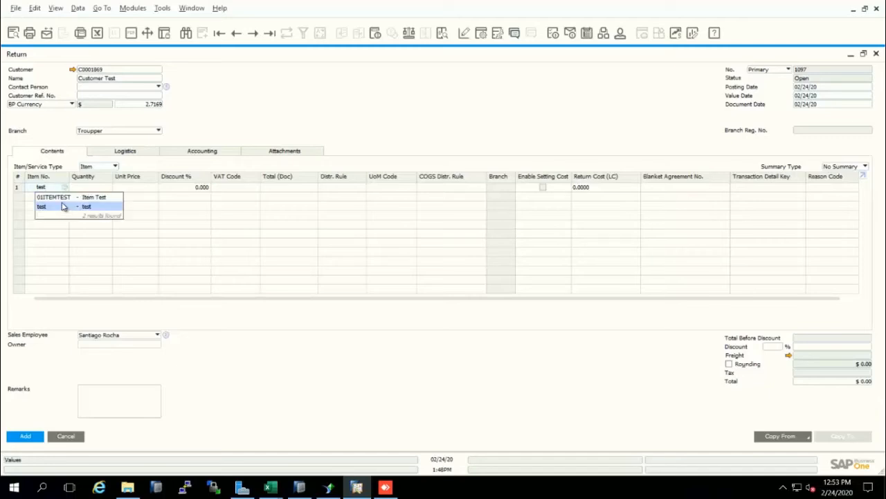
pyautogui.click(61, 208)
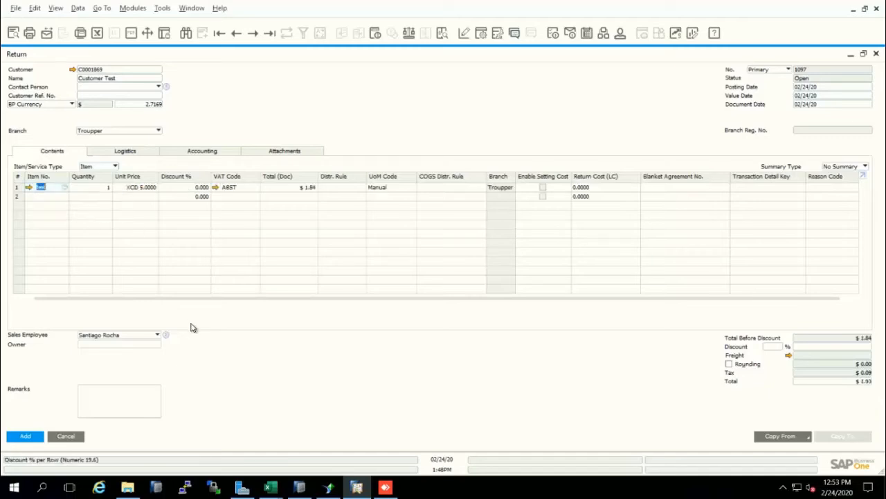
# Step: Set the returned quantity of item test to 10, add the customer Return and close its form
pyautogui.click(95, 187)
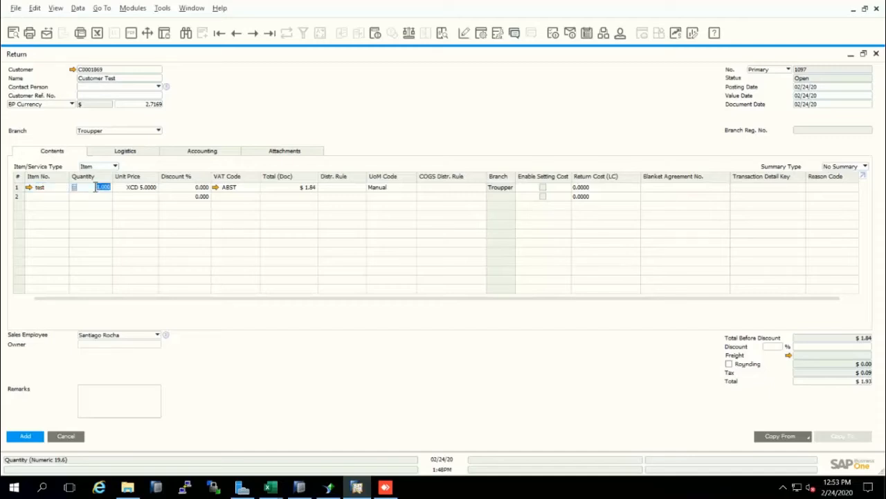
pyautogui.write('10')
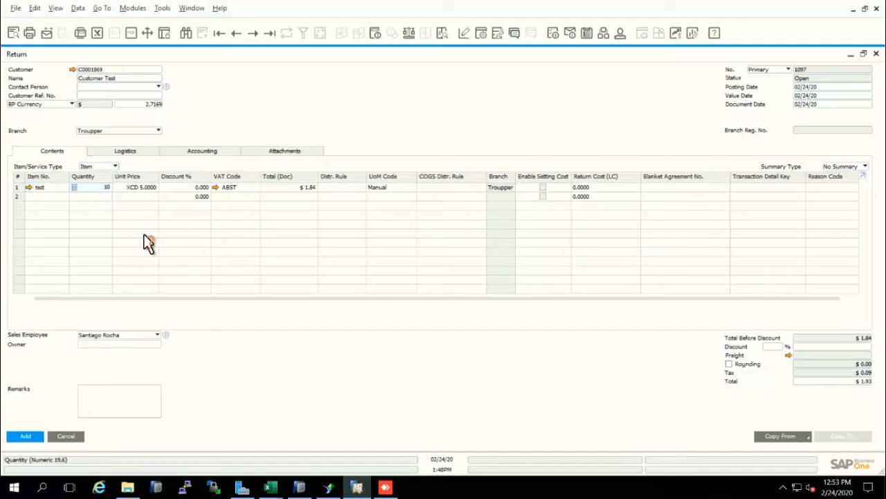
pyautogui.click(37, 437)
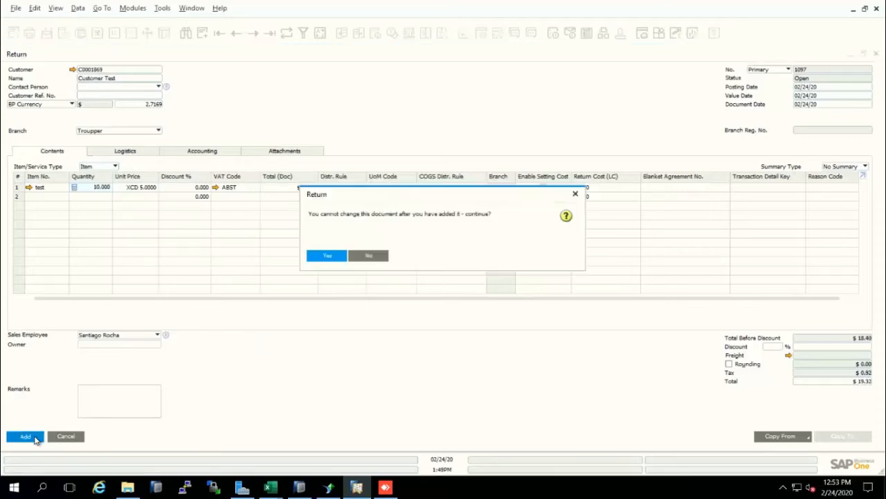
pyautogui.click(338, 255)
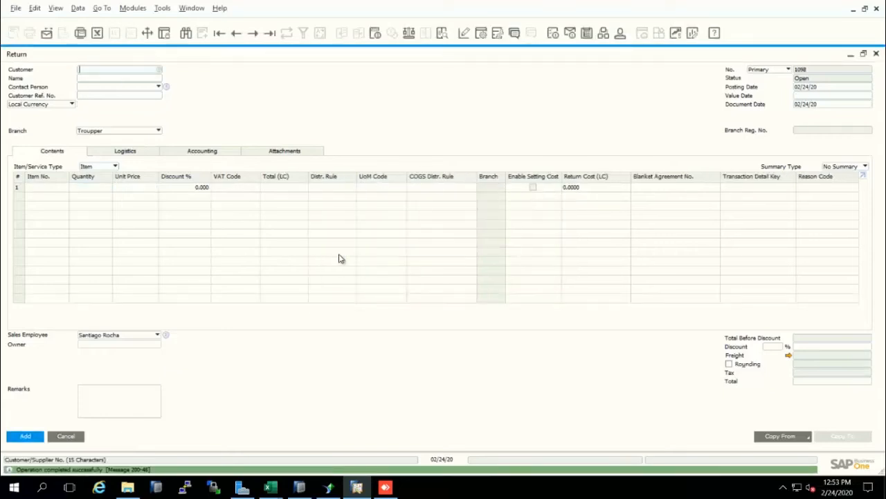
pyautogui.press('Escape')
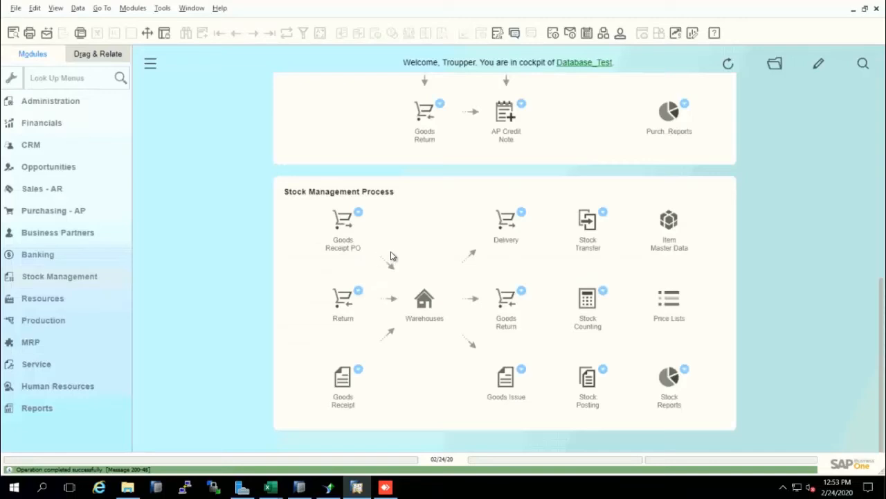
# Step: Open a new Delivery from the Stock Management Process, select Customer Test as its customer and show the documents it can be copied from
pyautogui.click(516, 228)
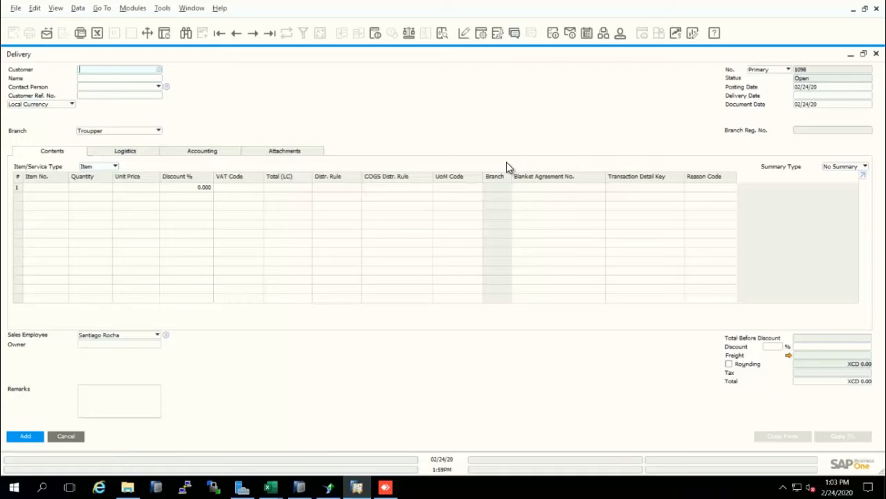
pyautogui.click(87, 79)
pyautogui.write('test')
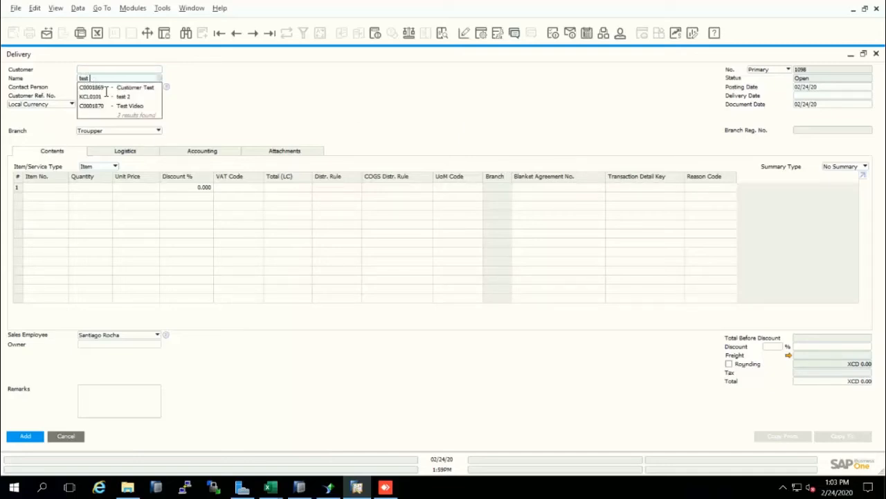
pyautogui.click(118, 88)
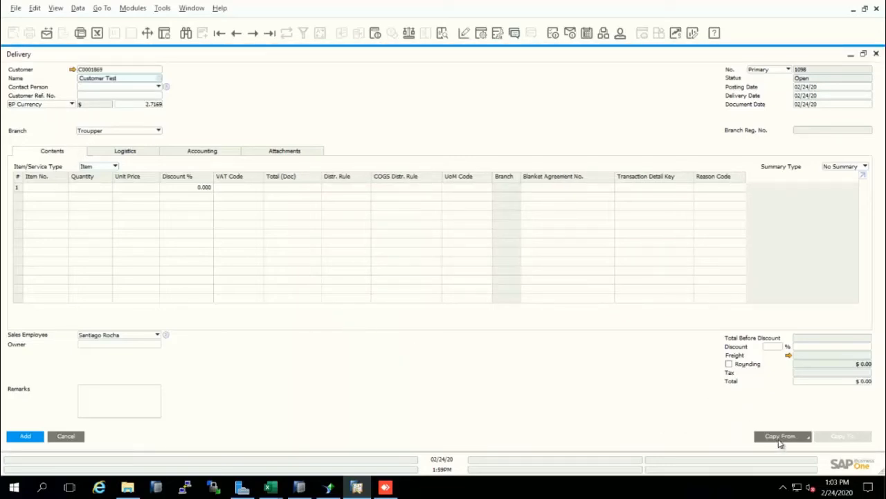
pyautogui.click(780, 439)
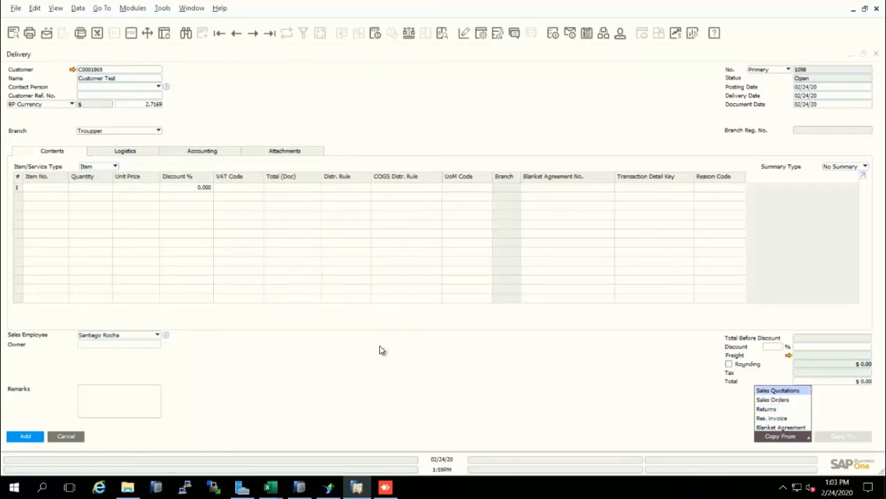
# Step: Enter item test in the first row of the Delivery and add the document
pyautogui.click(38, 185)
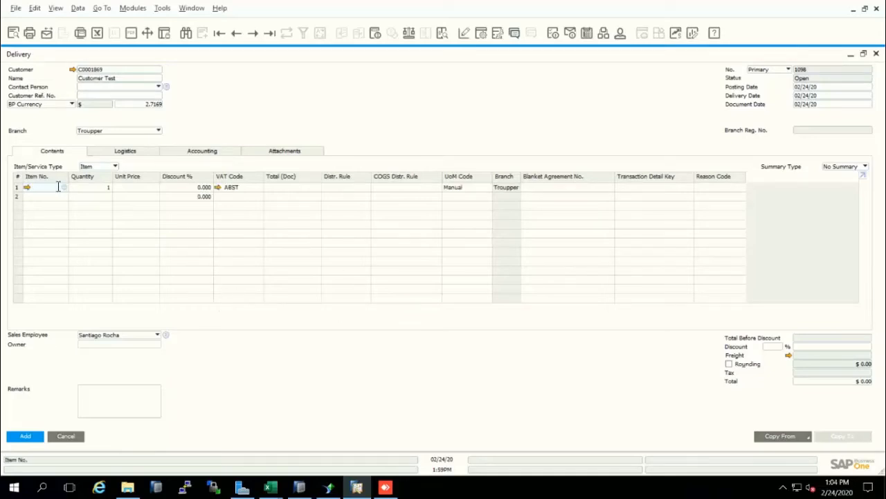
pyautogui.write('test')
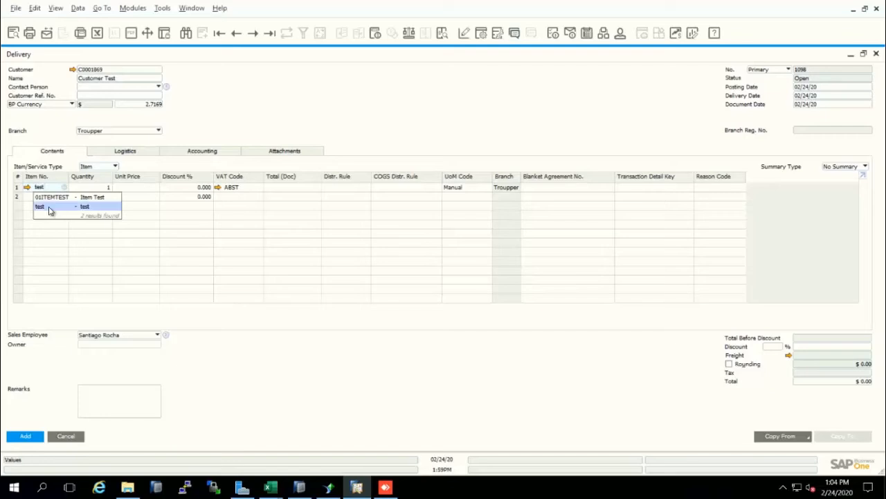
pyautogui.click(49, 211)
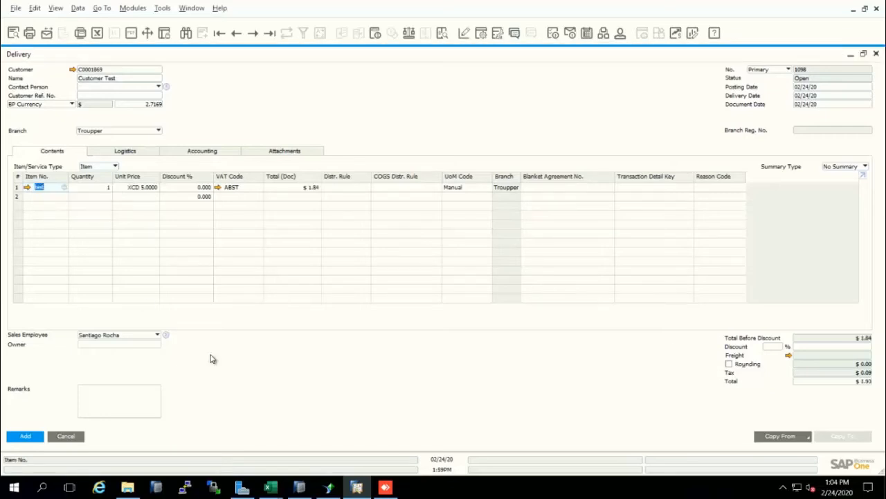
pyautogui.click(86, 189)
pyautogui.click(24, 436)
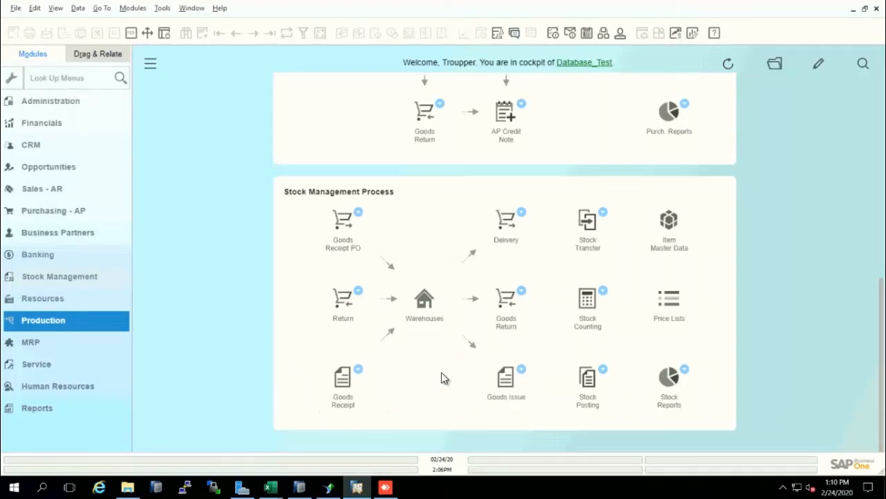
# Step: Open a new Goods Receipt from the Stock Management Process and enter item 01ITEMTEST in the first row
pyautogui.click(343, 390)
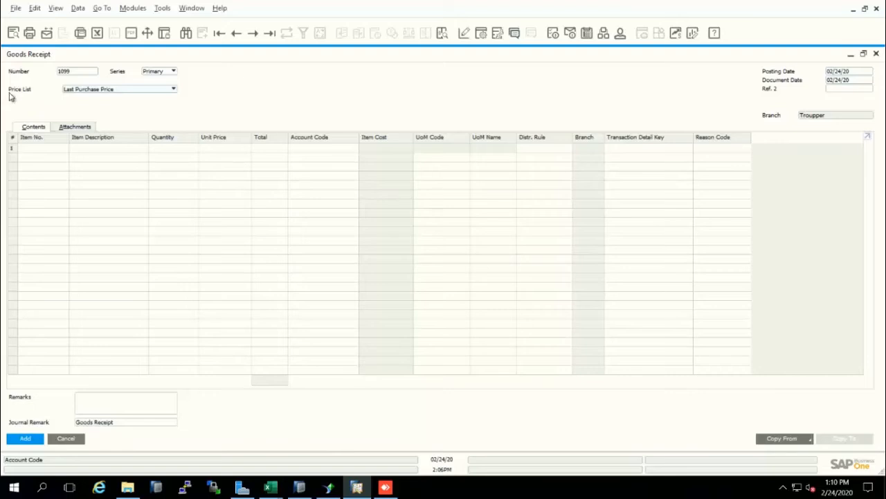
pyautogui.click(32, 147)
pyautogui.write('te')
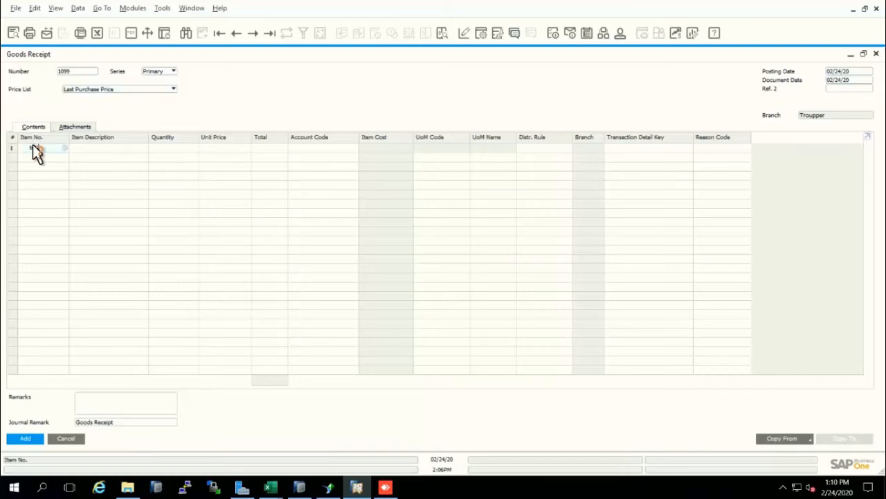
pyautogui.write('st')
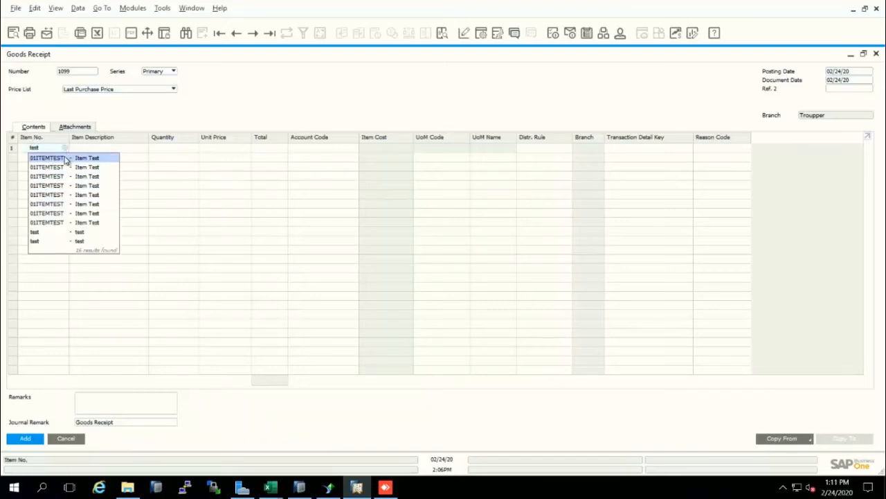
pyautogui.click(66, 158)
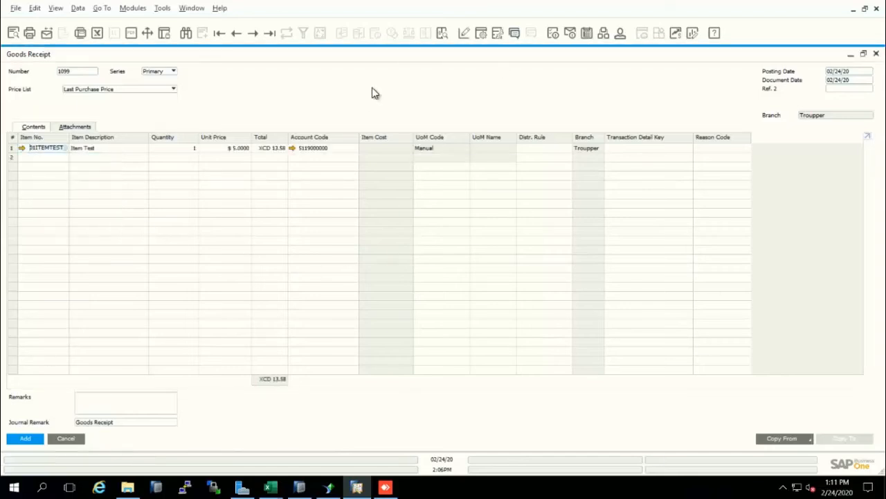
# Step: Set the received quantity of Item Test to 1 and add the Goods Receipt
pyautogui.click(181, 147)
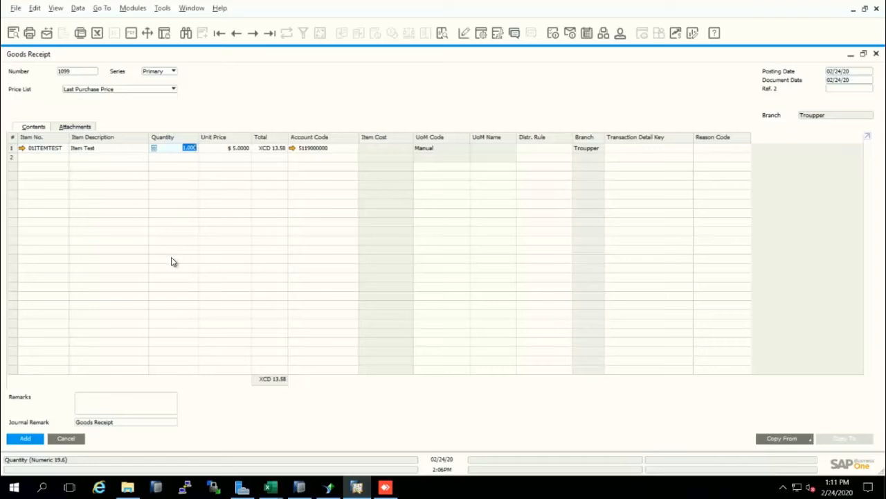
pyautogui.write('10')
pyautogui.click(25, 439)
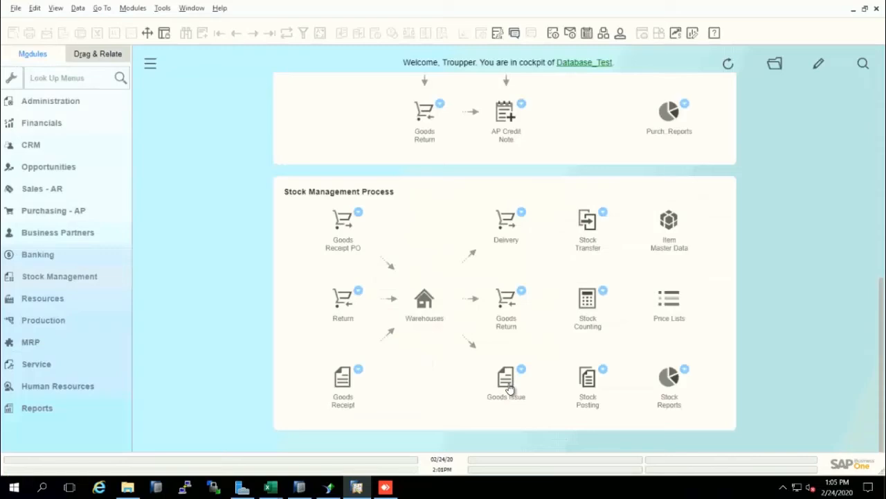
# Step: Open a new Goods Issue from the Stock Management Process and enter item 01ITEMTEST in the first row
pyautogui.click(507, 379)
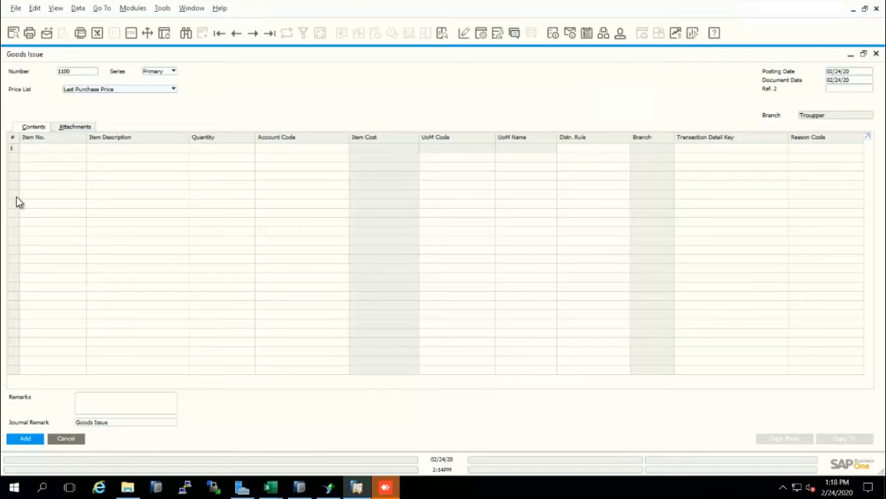
pyautogui.click(72, 151)
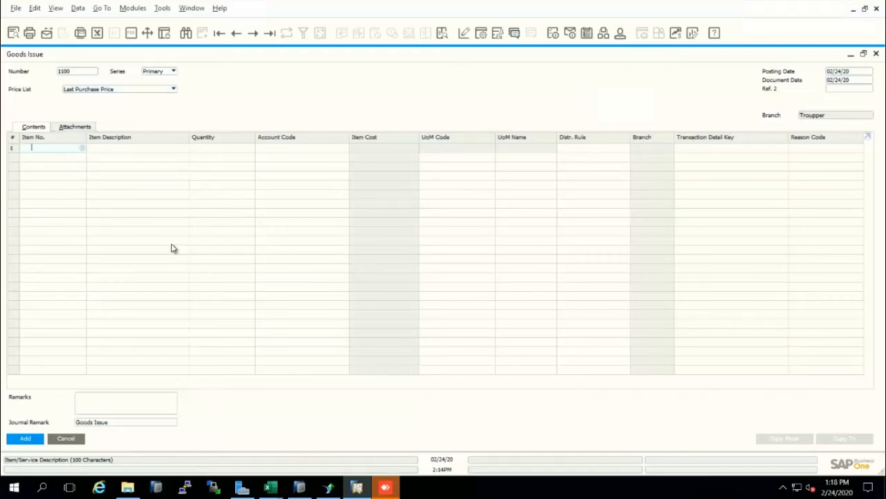
pyautogui.write('test')
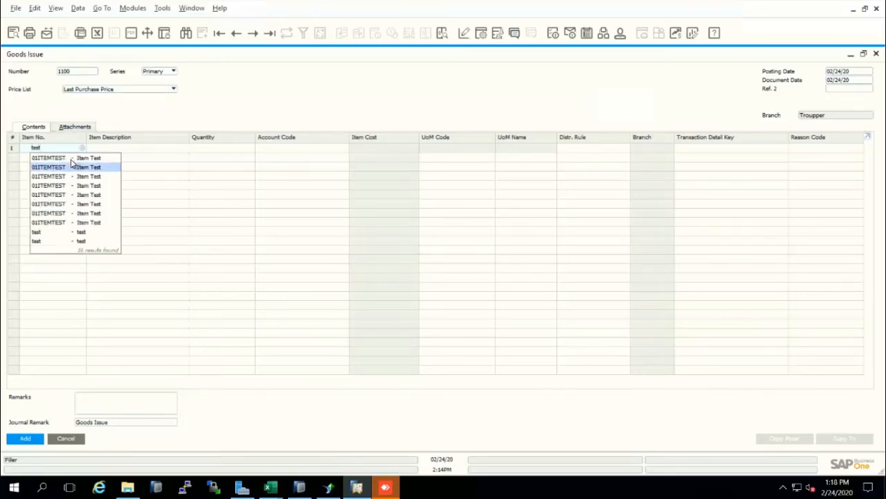
pyautogui.click(72, 162)
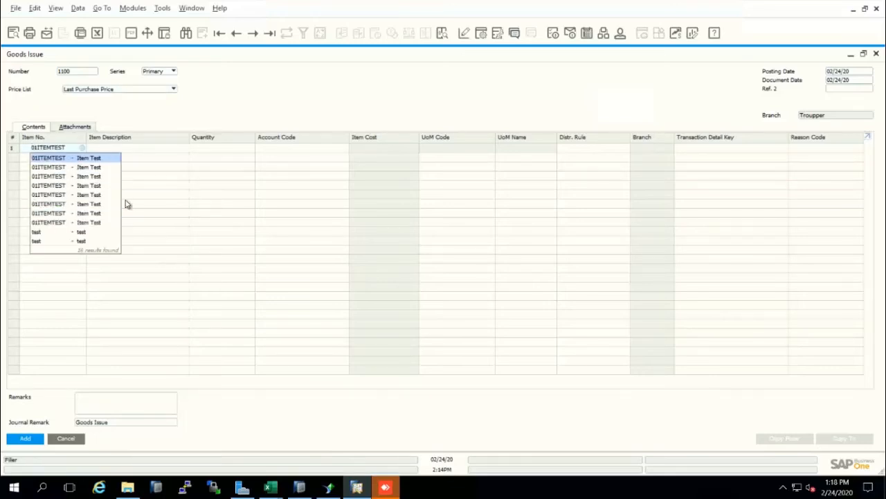
# Step: Set the issued quantity of Item Test to 5, add the Goods Issue and close its form
pyautogui.click(230, 149)
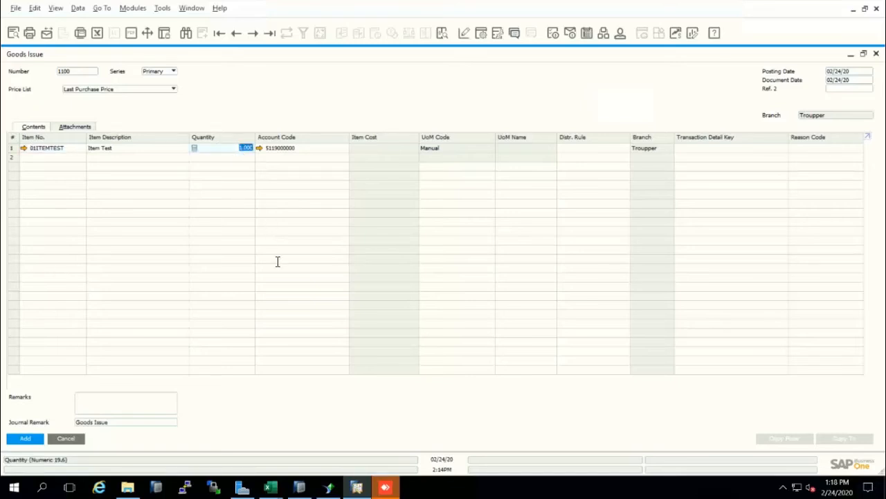
pyautogui.write('5')
pyautogui.click(25, 439)
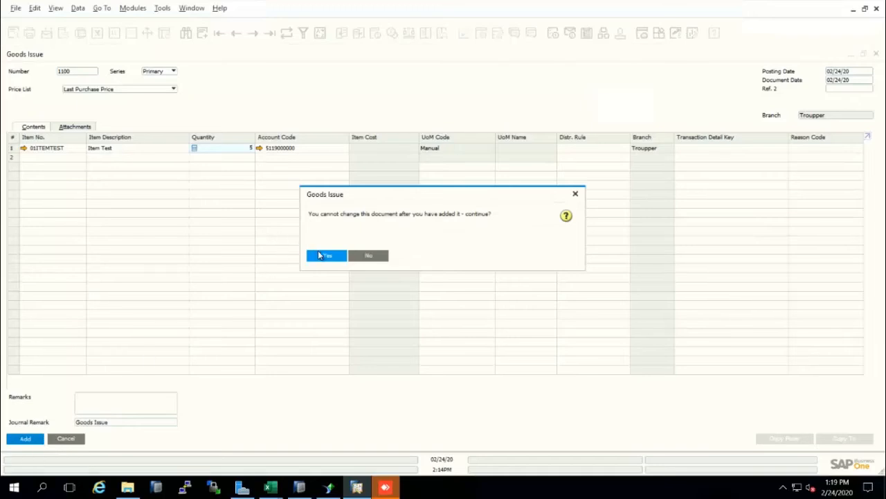
pyautogui.click(326, 256)
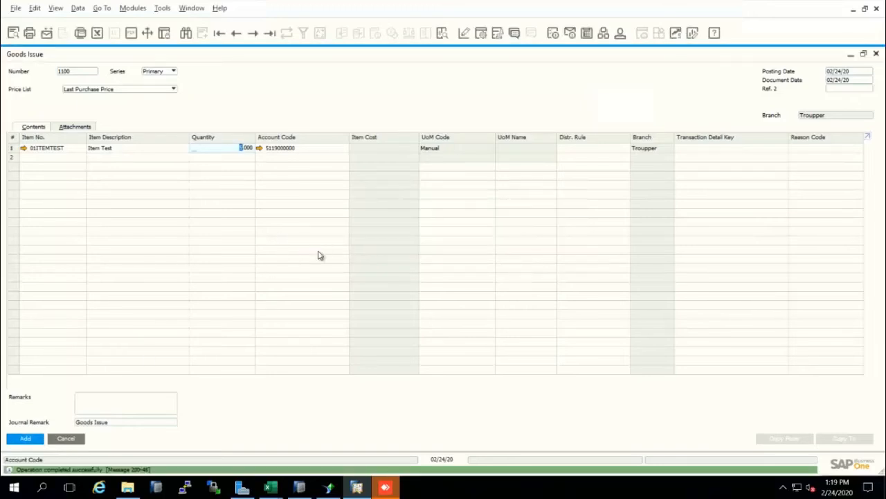
pyautogui.press('Escape')
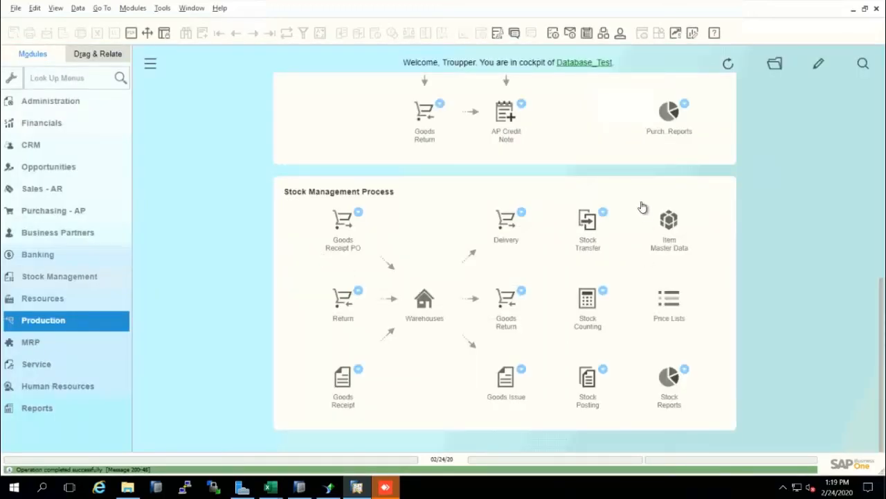
# Step: Open a new Stock Transfer with its form maximized and enter item 01ITEMTEST in the first row
pyautogui.click(590, 222)
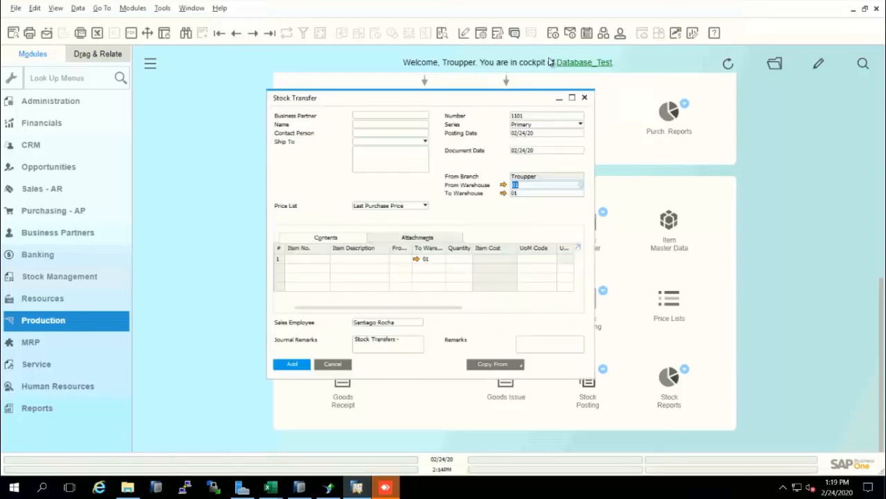
pyautogui.click(572, 98)
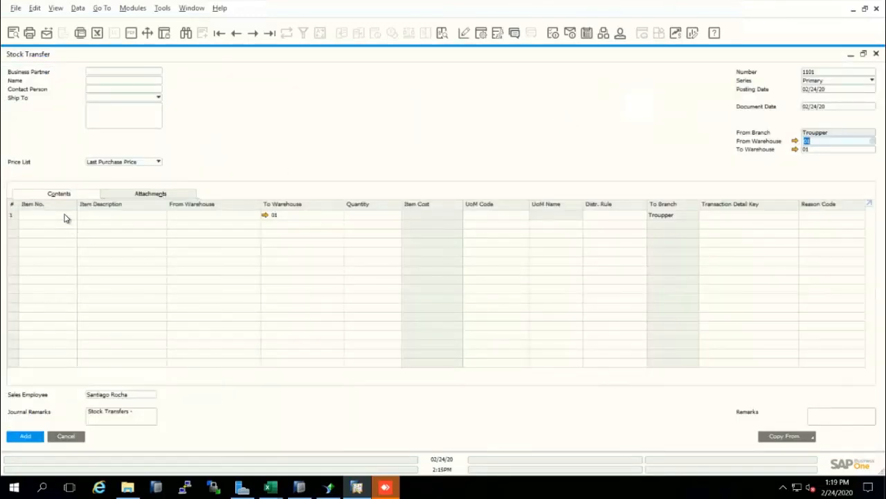
pyautogui.click(62, 216)
pyautogui.write('test')
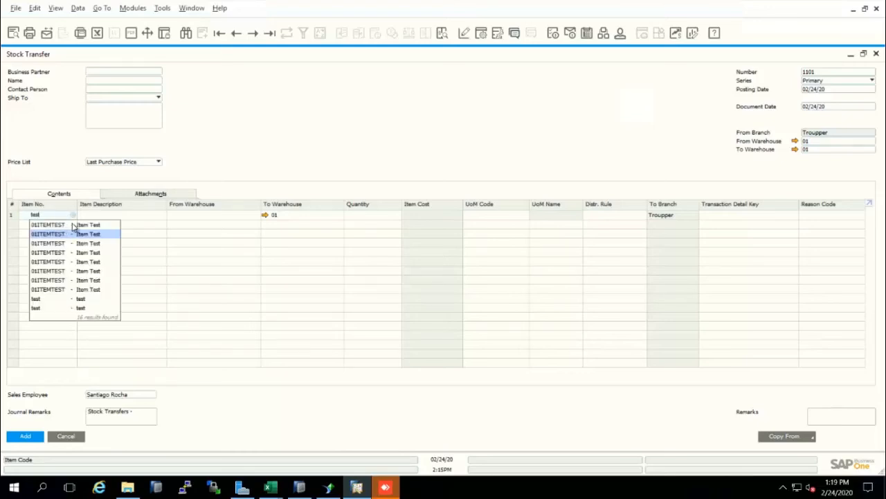
pyautogui.click(100, 225)
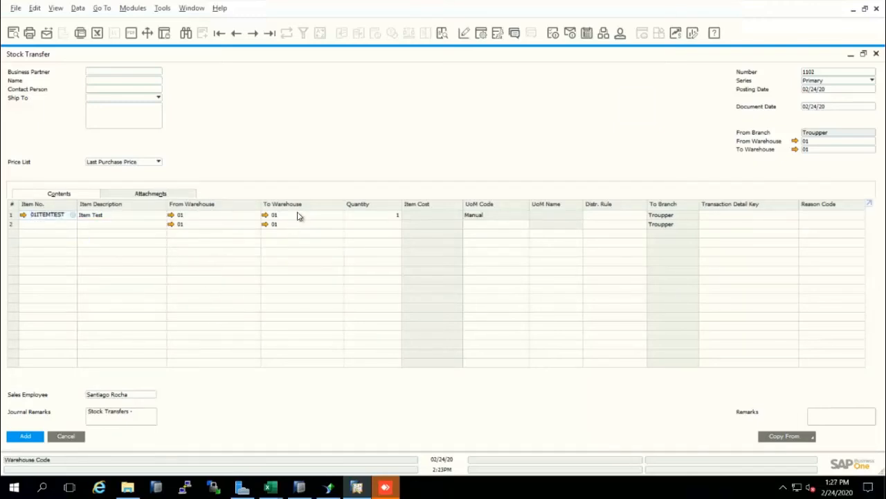
# Step: Set the destination warehouse of the Item Test row to WH10 and its transfer quantity to 5
pyautogui.click(298, 215)
pyautogui.write('WH10')
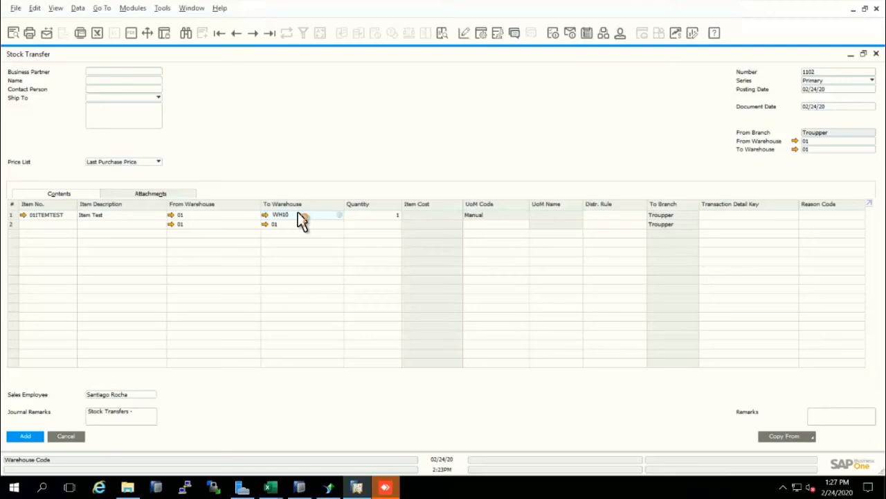
pyautogui.press('Tab')
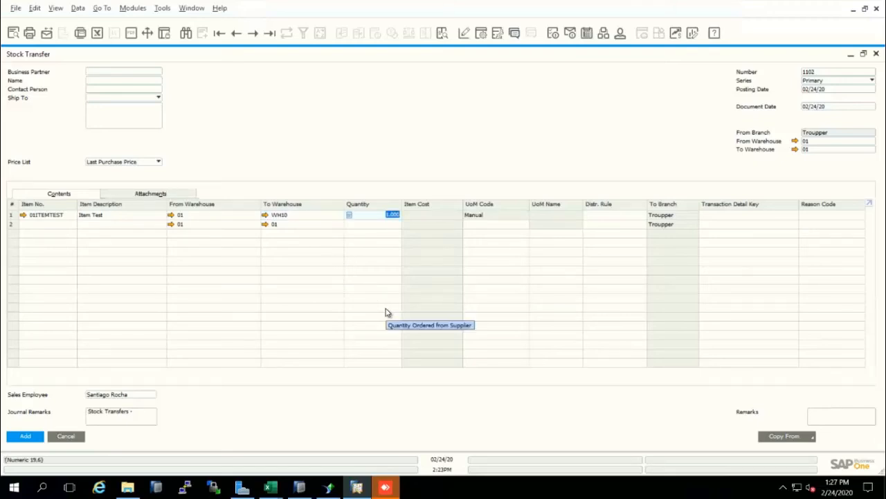
pyautogui.write('5')
# Step: Add the Stock Transfer document and close its form
pyautogui.click(26, 440)
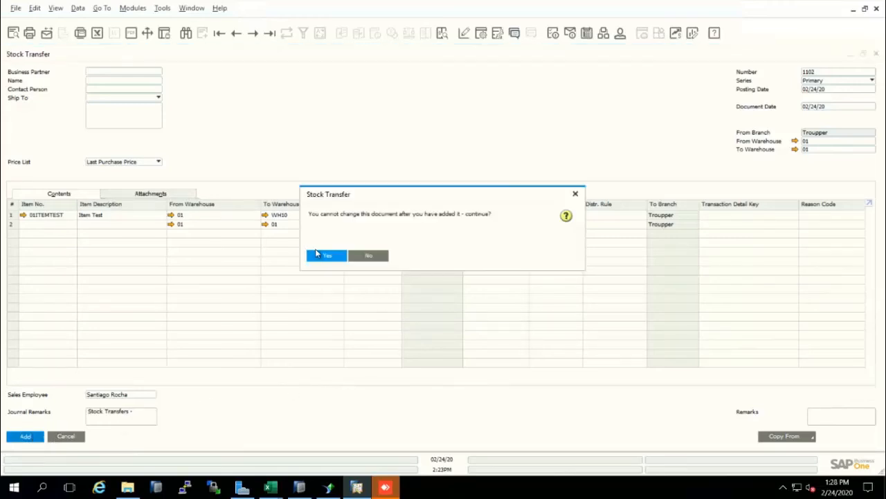
pyautogui.click(317, 253)
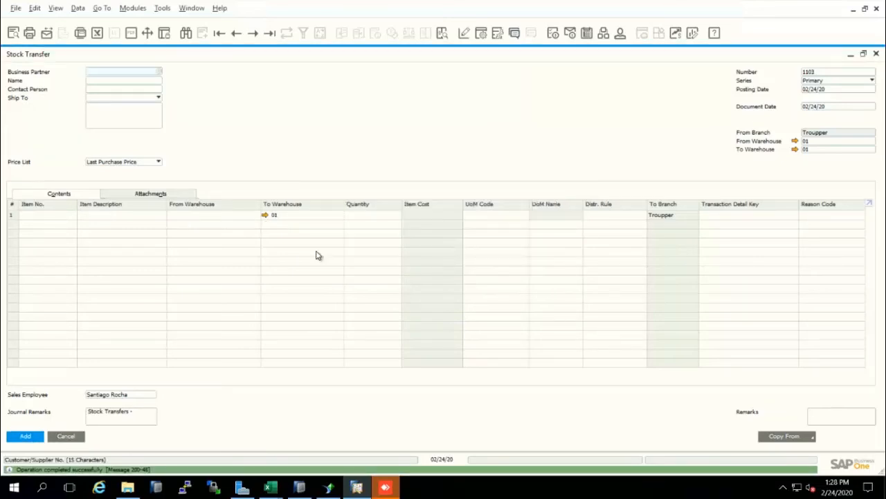
pyautogui.press('Escape')
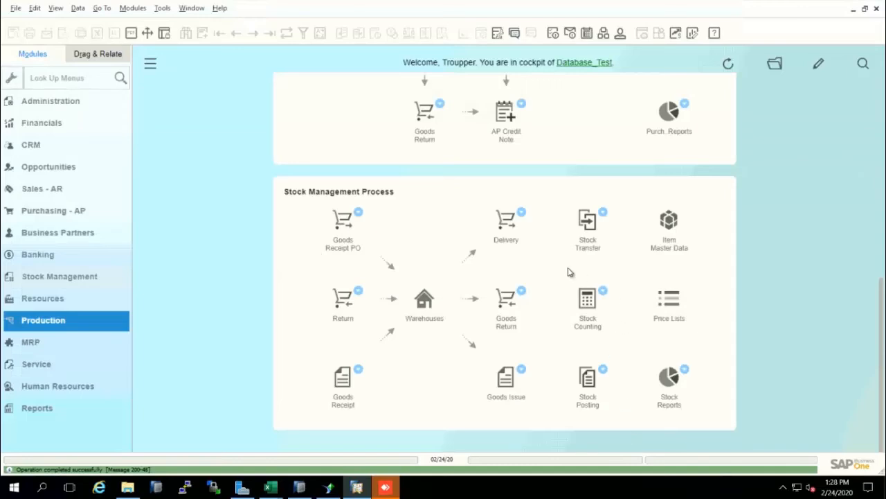
# Step: Open a new Stock Counting with its form maximized and enter item 01ITEMTEST in the first row
pyautogui.click(587, 304)
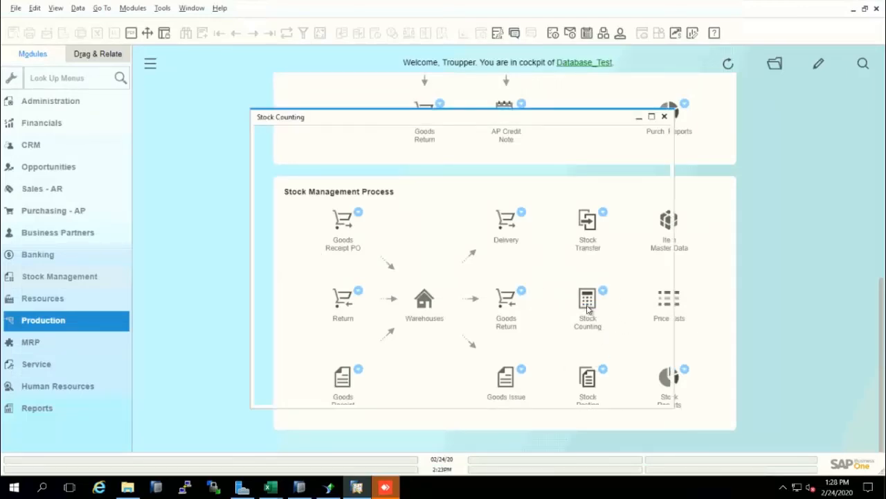
pyautogui.click(652, 118)
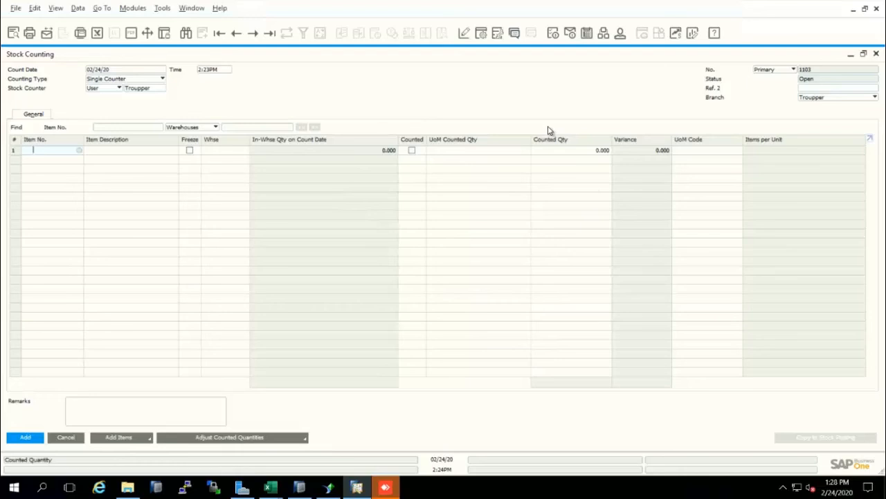
pyautogui.write('test')
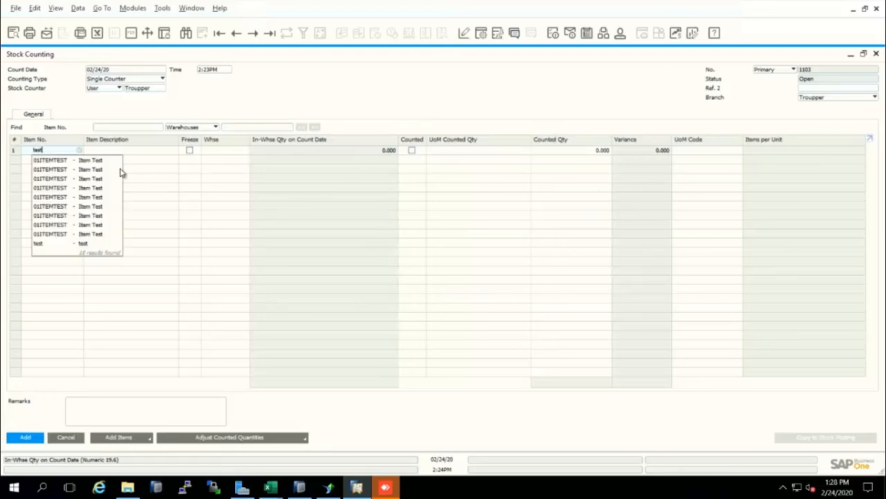
pyautogui.click(91, 162)
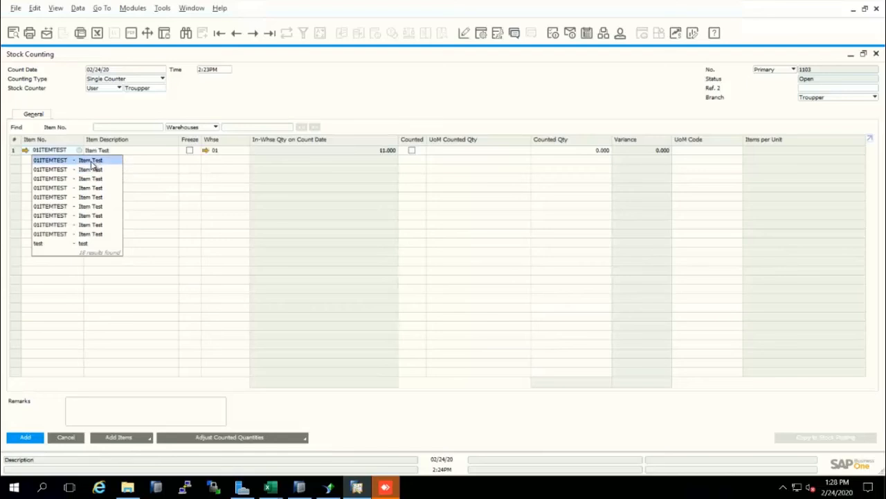
pyautogui.click(207, 209)
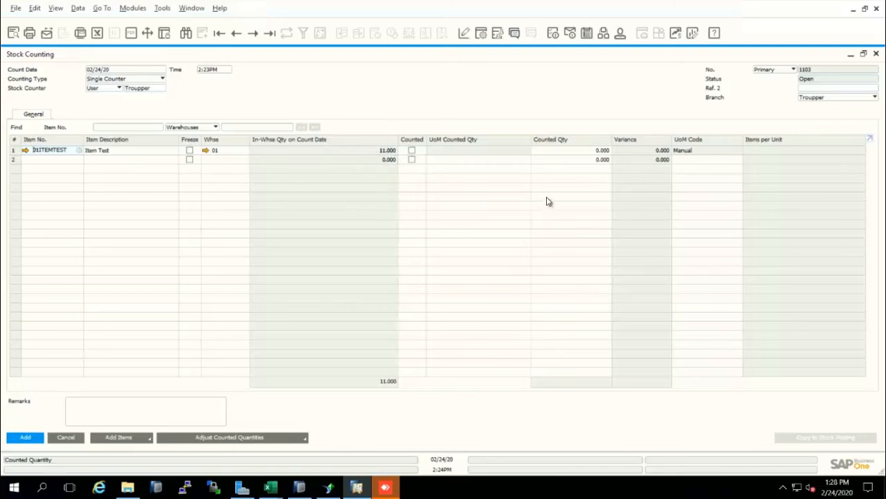
# Step: Enter a counted quantity of 15 for the Item Test row
pyautogui.click(555, 149)
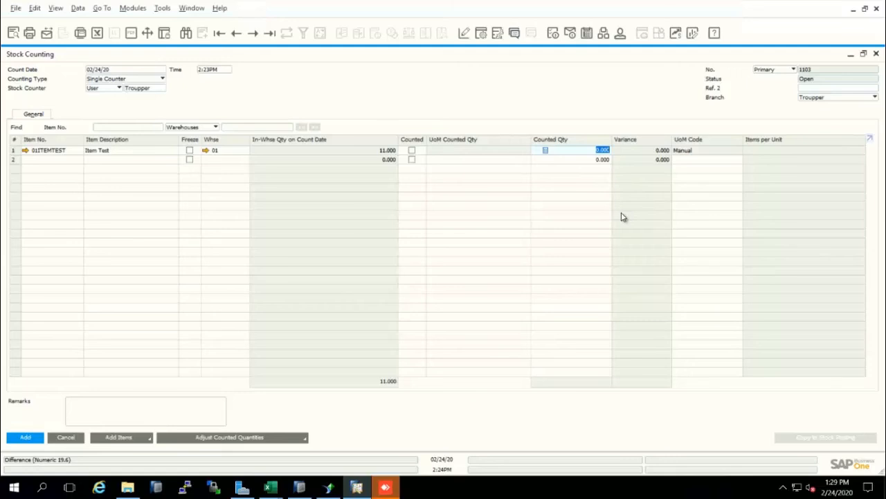
pyautogui.write('15')
pyautogui.press('Tab')
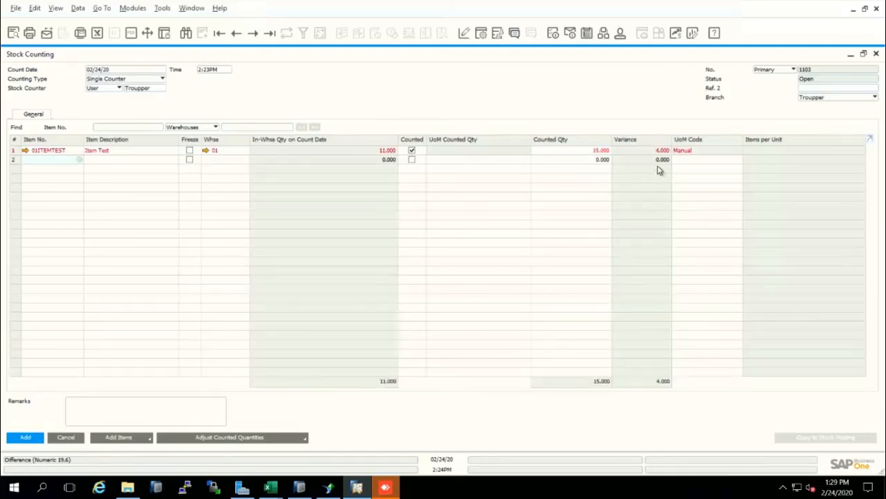
# Step: Set the counted quantity of Item Test to 7, add the Stock Counting and close its form
pyautogui.click(603, 151)
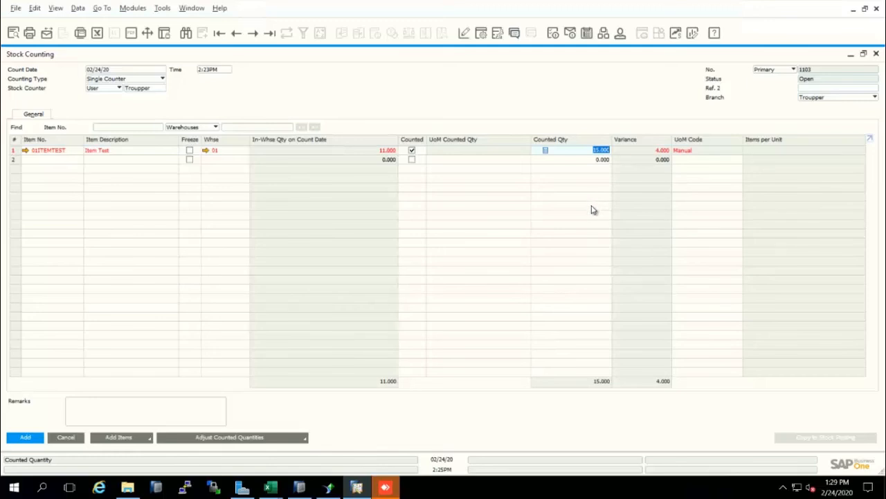
pyautogui.write('1')
pyautogui.press('Tab')
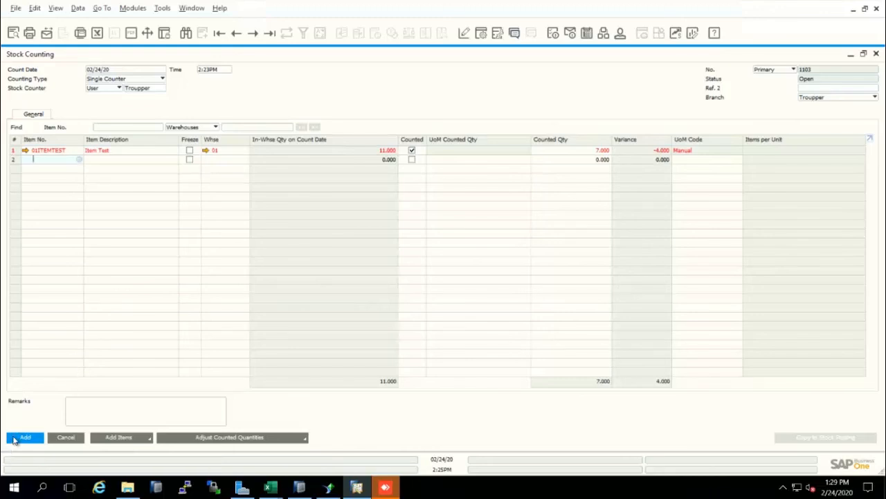
pyautogui.click(97, 437)
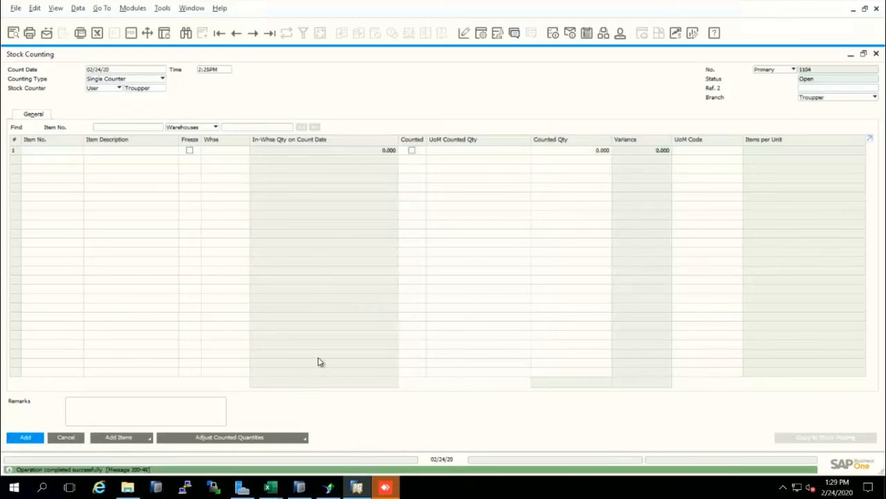
pyautogui.press('Escape')
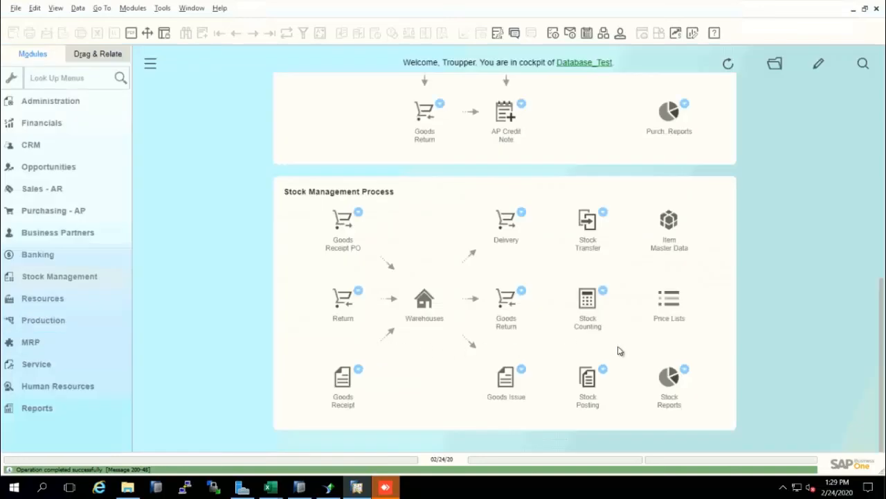
# Step: Open a new Stock Posting with its form maximized and copy all data from Stock Counting 1103 into it
pyautogui.click(587, 382)
pyautogui.click(587, 382)
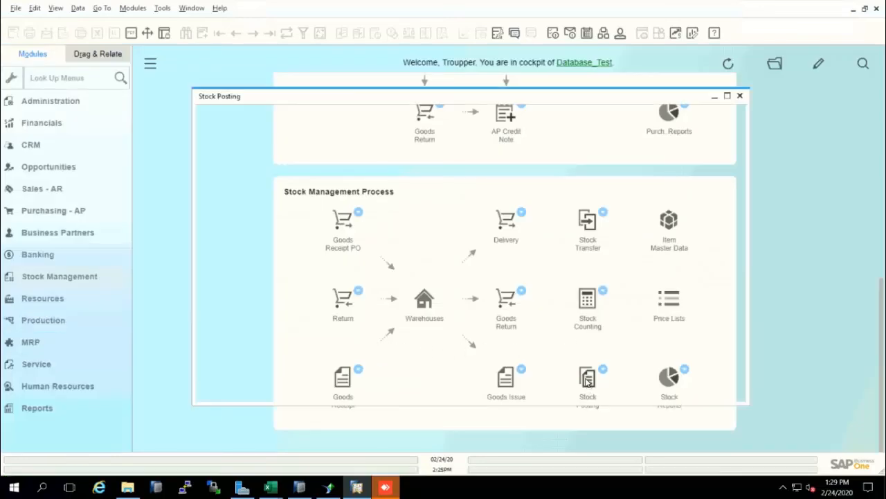
pyautogui.click(727, 96)
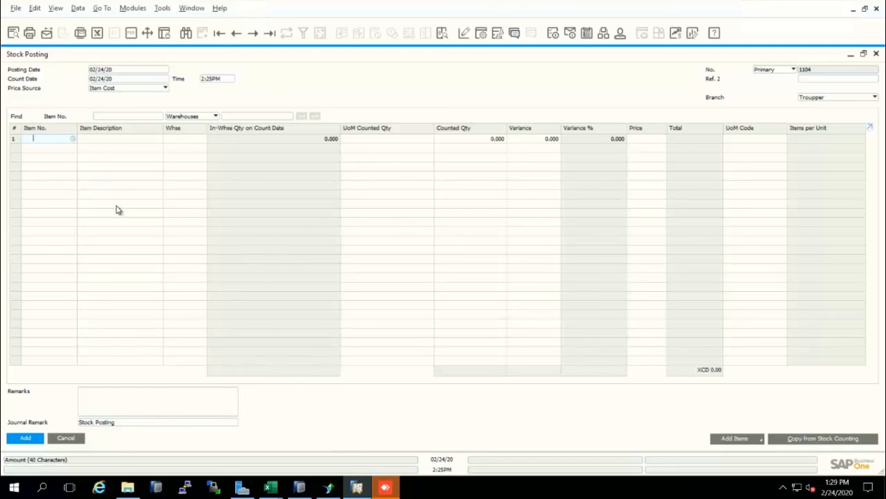
pyautogui.click(808, 442)
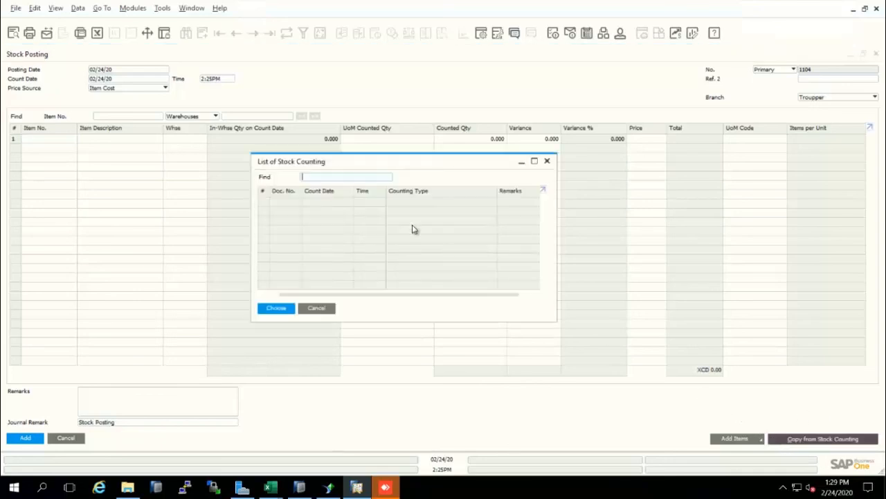
pyautogui.click(286, 309)
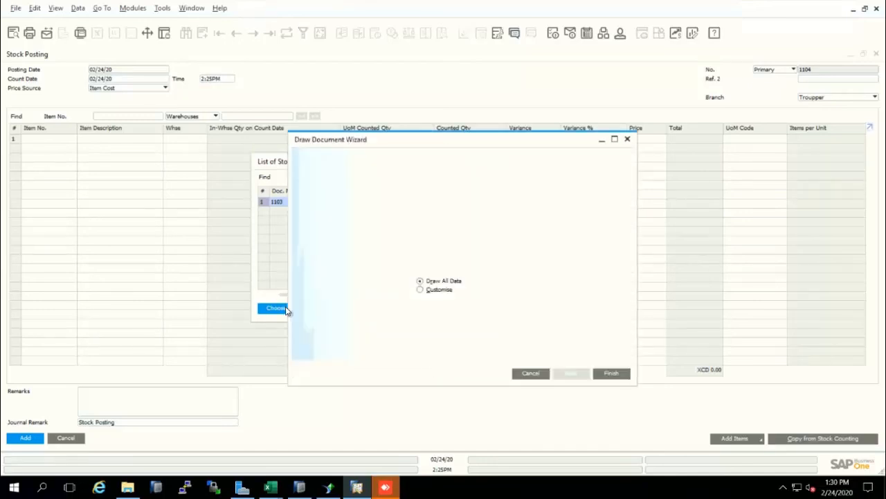
pyautogui.click(611, 374)
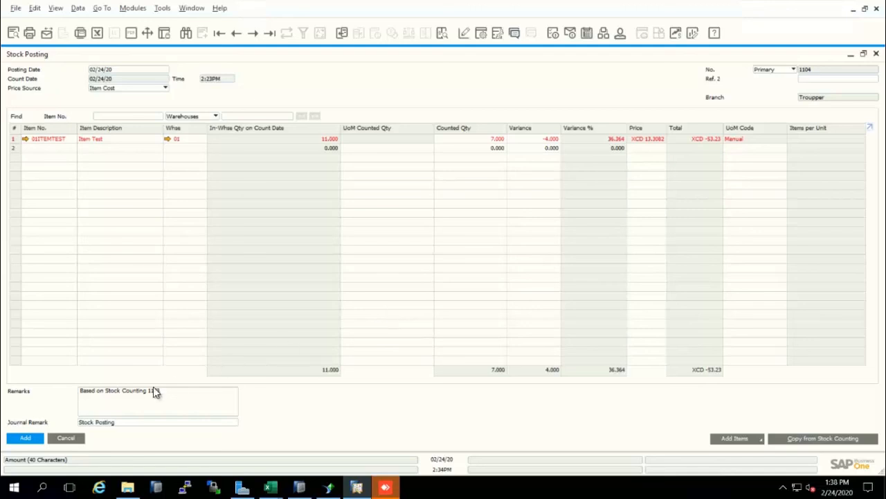
# Step: Add the Stock Posting document and close its form
pyautogui.click(29, 442)
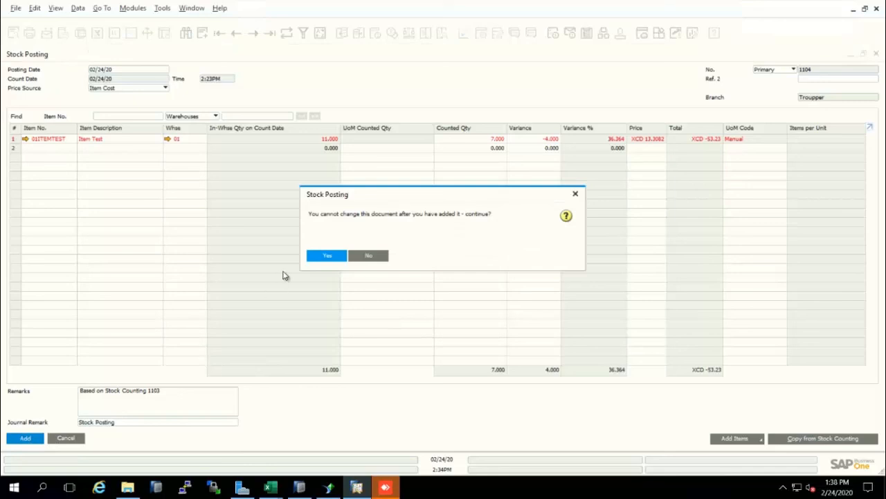
pyautogui.click(332, 261)
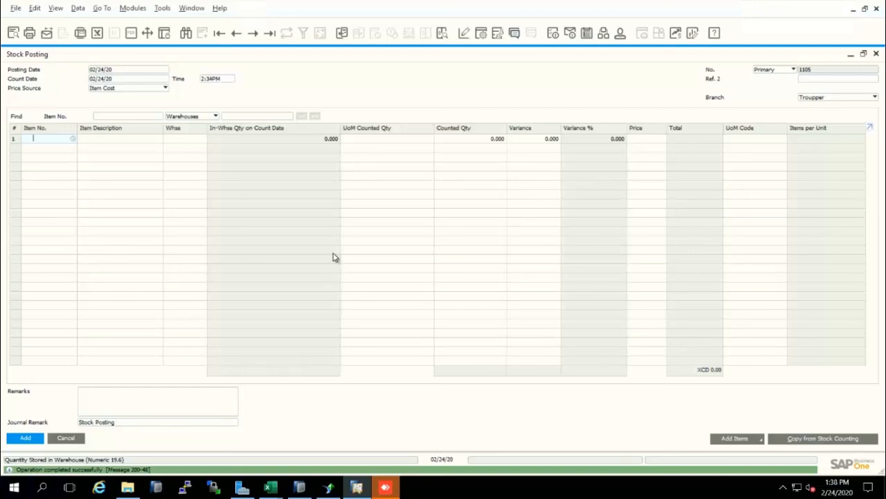
pyautogui.press('Escape')
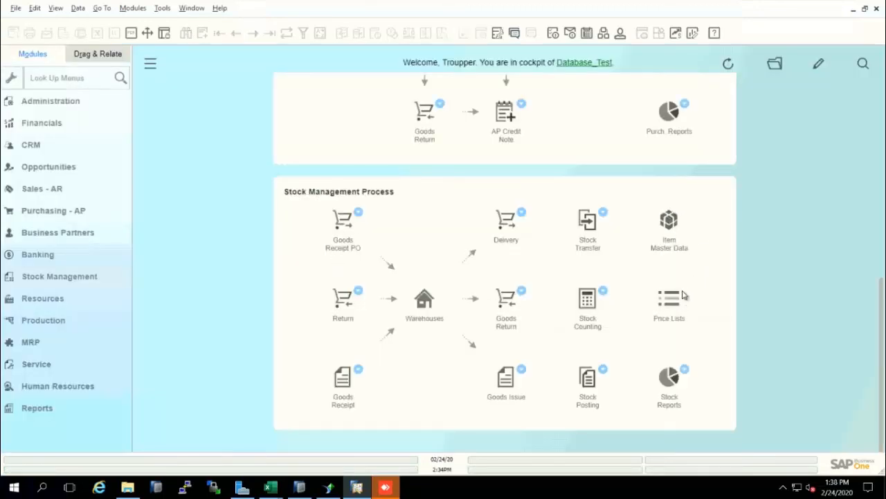
# Step: Open Item Master Data with its form maximized and search for items by the description "test"
pyautogui.click(668, 229)
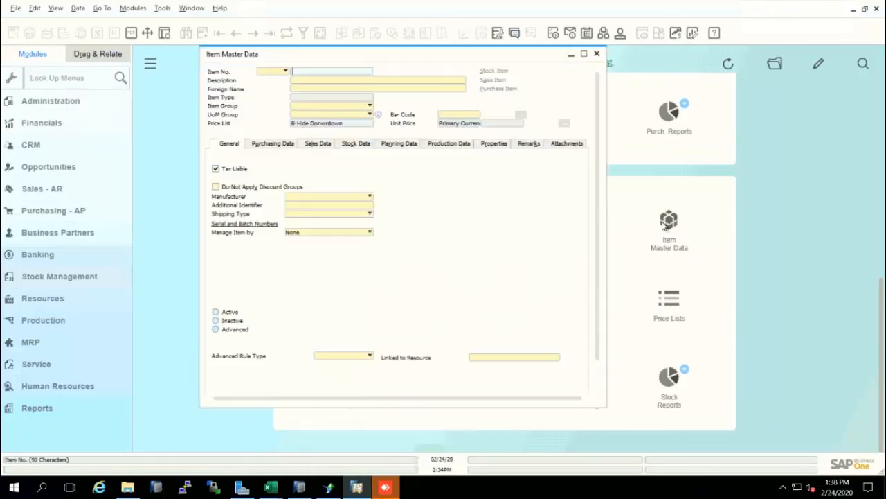
pyautogui.click(583, 53)
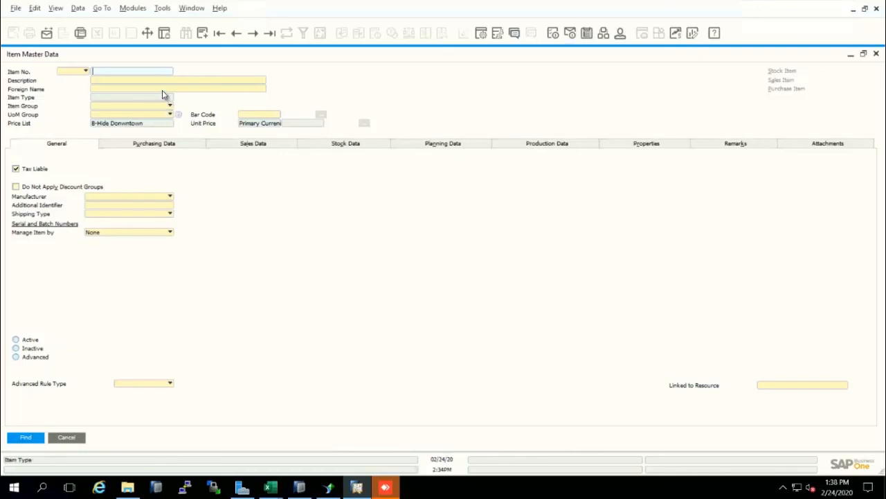
pyautogui.write('test')
pyautogui.press('BackSpace')
pyautogui.press('BackSpace')
pyautogui.press('BackSpace')
pyautogui.press('BackSpace')
pyautogui.click(169, 79)
pyautogui.write('test')
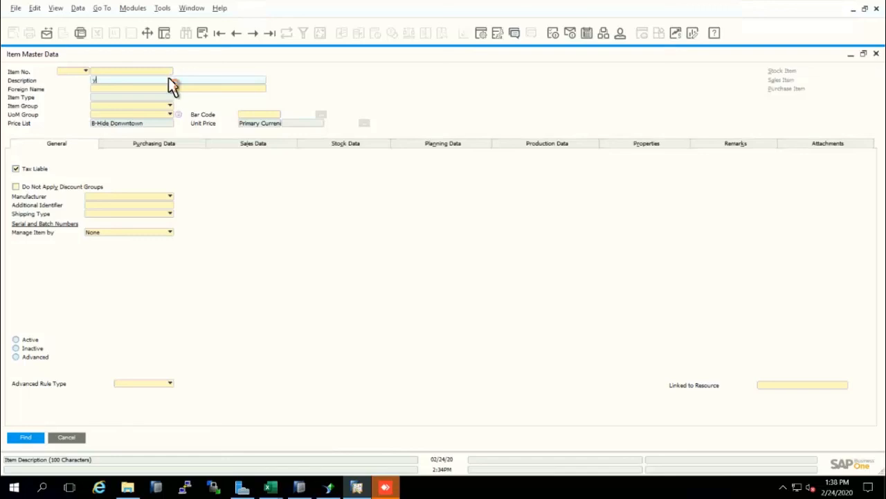
pyautogui.press('BackSpace')
pyautogui.press('BackSpace')
pyautogui.press('BackSpace')
pyautogui.press('BackSpace')
pyautogui.write('test')
pyautogui.press('Return')
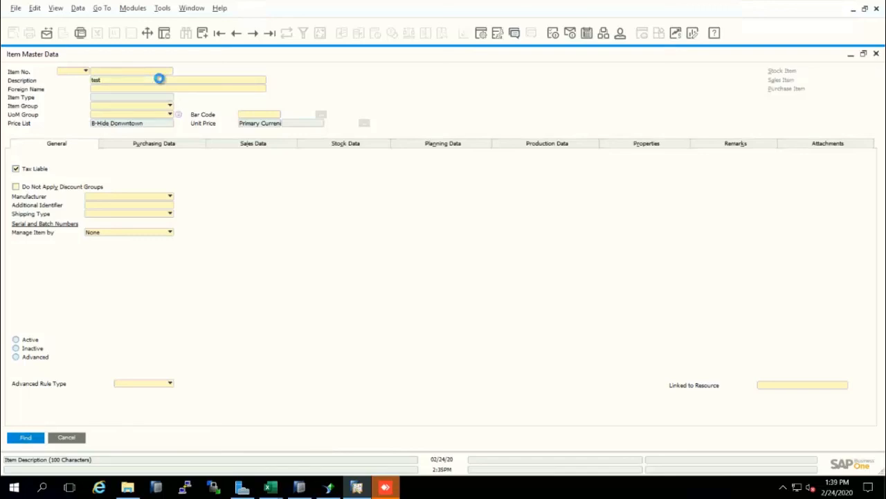